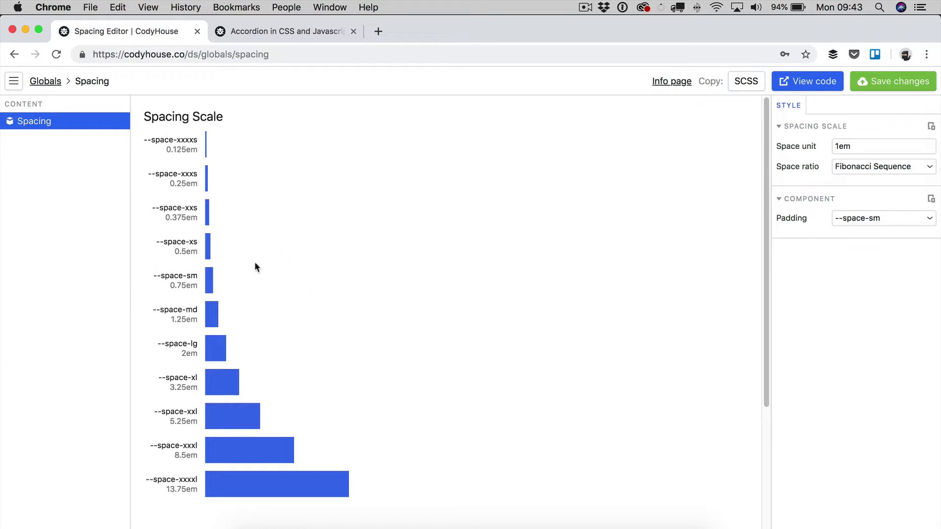
{"action": "scroll", "coordinate": [254, 267], "scroll_direction": "down", "scroll_amount": 1}
{"action": "scroll", "coordinate": [254, 267], "scroll_direction": "up", "scroll_amount": 1}
{"action": "scroll", "coordinate": [260, 260], "scroll_direction": "down", "scroll_amount": 4}
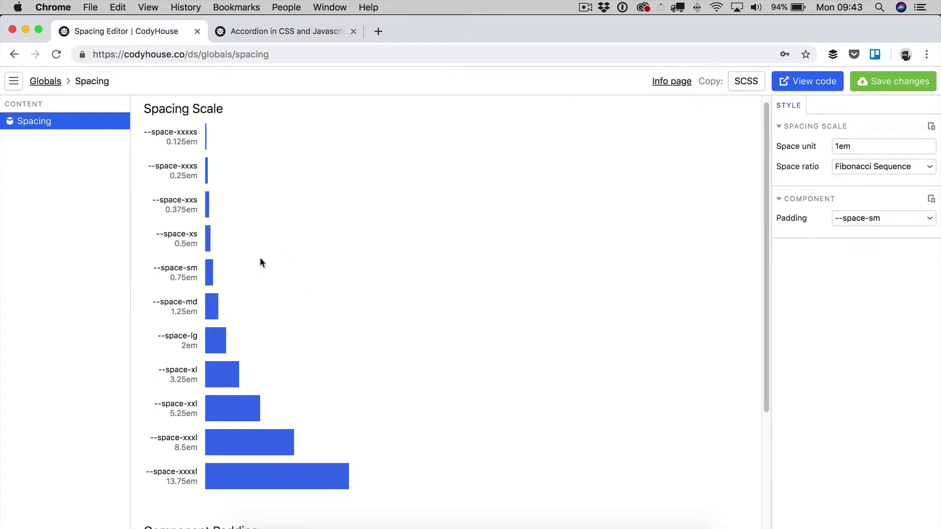
{"action": "scroll", "coordinate": [260, 259], "scroll_direction": "up", "scroll_amount": 4}
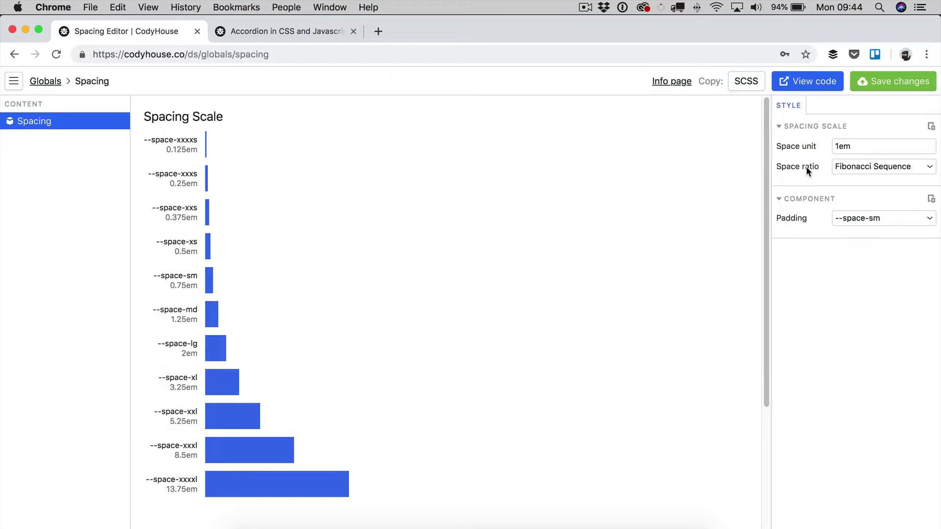
{"action": "scroll", "coordinate": [433, 301], "scroll_direction": "down", "scroll_amount": 2}
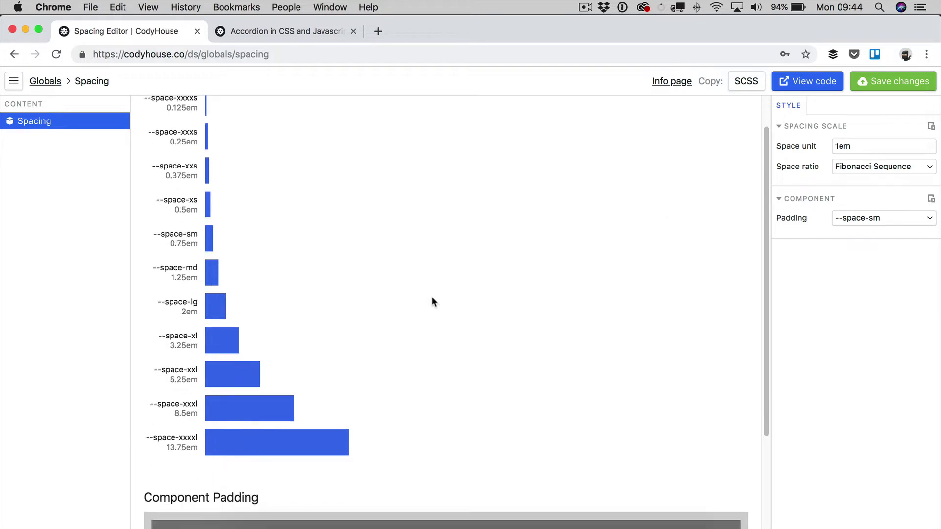
{"action": "scroll", "coordinate": [433, 300], "scroll_direction": "up", "scroll_amount": 2}
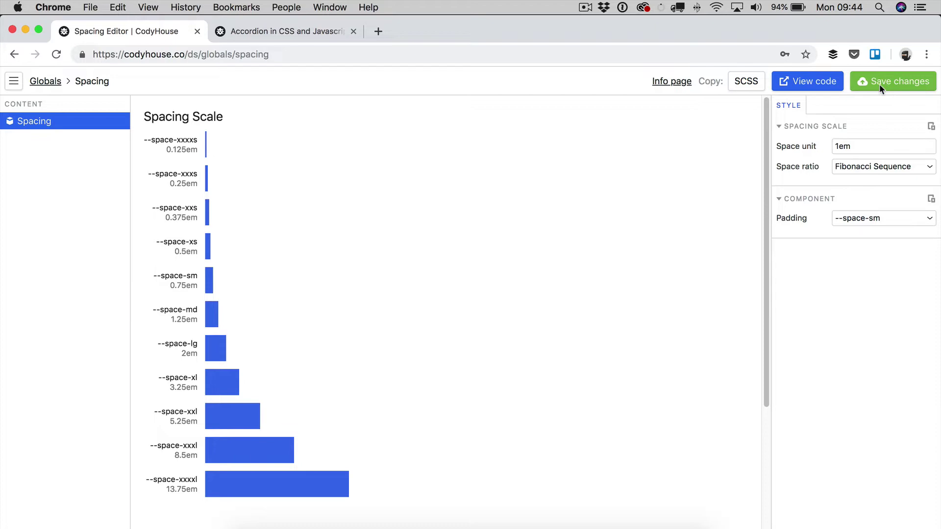
View the generated SCSS of the spacing scale and compare it with _spacing.scss in Visual Studio Code, ending back in the spacing editor.
{"action": "left_click", "coordinate": [808, 82]}
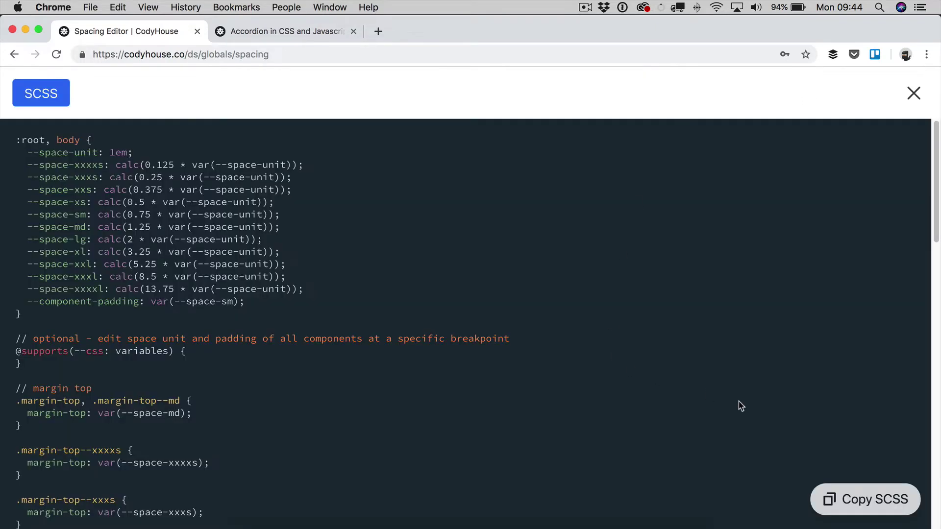
{"action": "scroll", "coordinate": [739, 402], "scroll_direction": "down", "scroll_amount": 3}
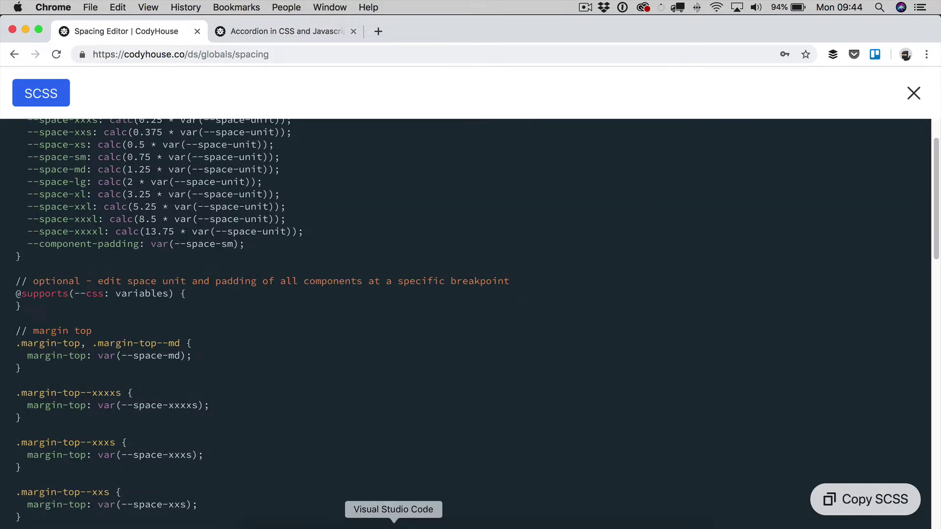
{"action": "left_click", "coordinate": [393, 521]}
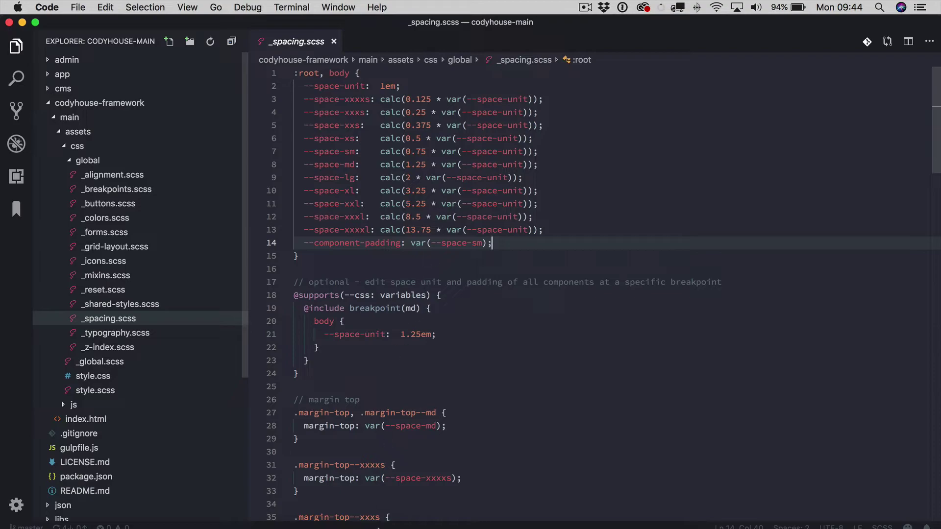
{"action": "left_click", "coordinate": [370, 525]}
{"action": "scroll", "coordinate": [296, 329], "scroll_direction": "up", "scroll_amount": 2}
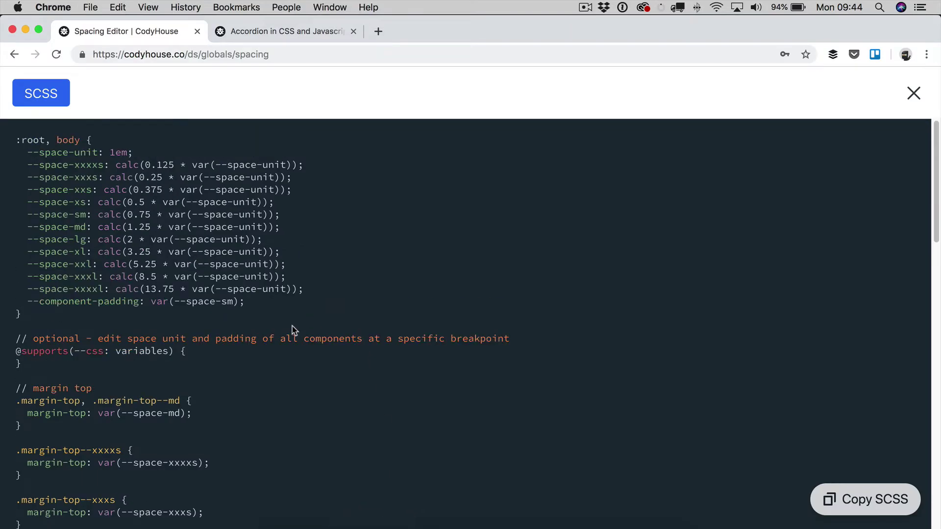
{"action": "left_click", "coordinate": [914, 93]}
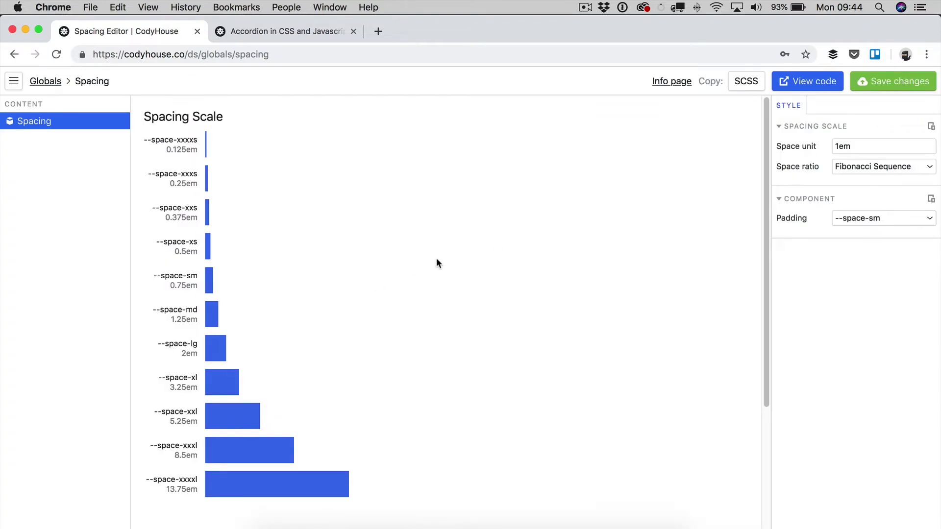
Try the 1.333 - Perfect Fourth and 1.414 - Augmented Fourth space ratios on the spacing scale.
{"action": "scroll", "coordinate": [407, 299], "scroll_direction": "down", "scroll_amount": 3}
{"action": "scroll", "coordinate": [404, 300], "scroll_direction": "up", "scroll_amount": 3}
{"action": "left_click", "coordinate": [870, 167]}
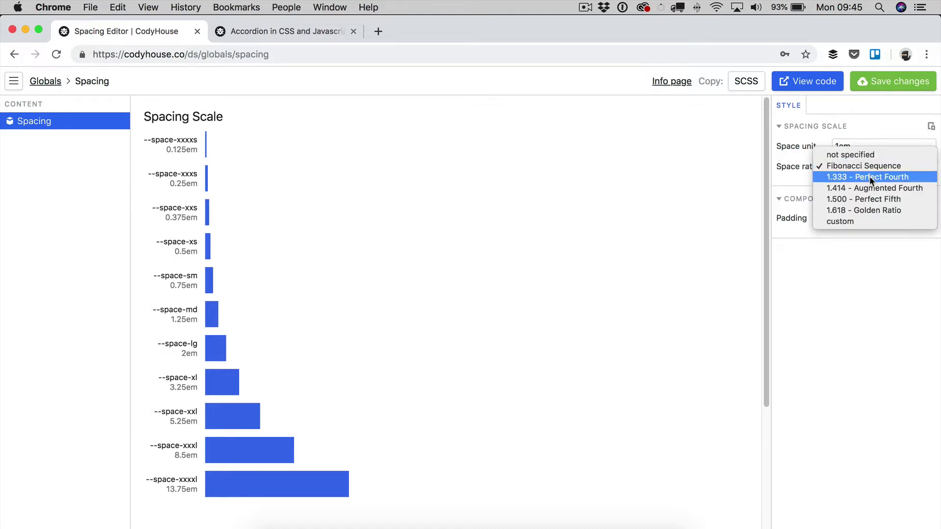
{"action": "left_click", "coordinate": [870, 177]}
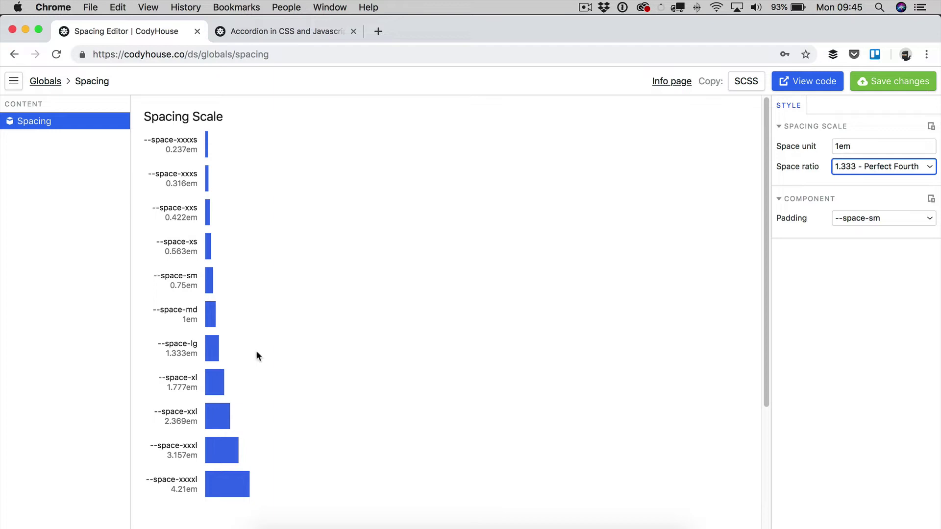
{"action": "scroll", "coordinate": [245, 360], "scroll_direction": "down", "scroll_amount": 1}
{"action": "scroll", "coordinate": [230, 370], "scroll_direction": "up", "scroll_amount": 1}
{"action": "left_click", "coordinate": [872, 167]}
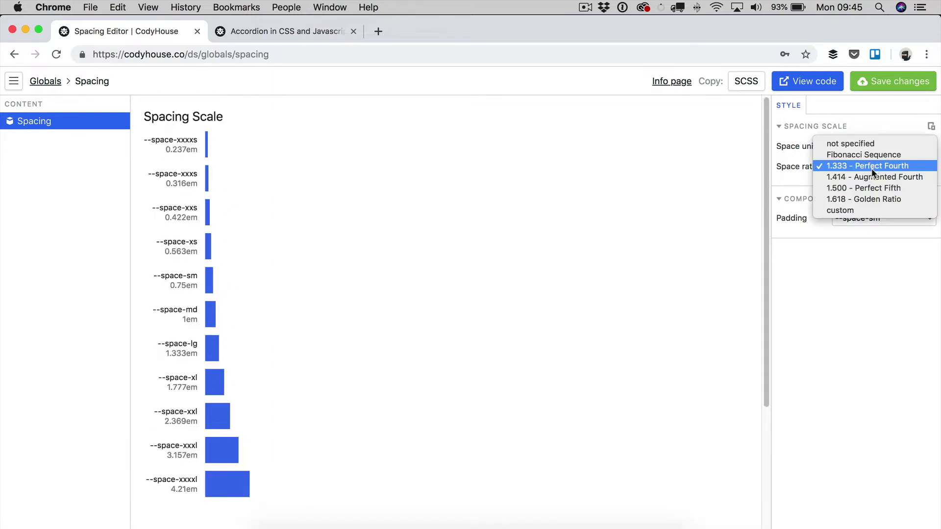
{"action": "left_click", "coordinate": [871, 177]}
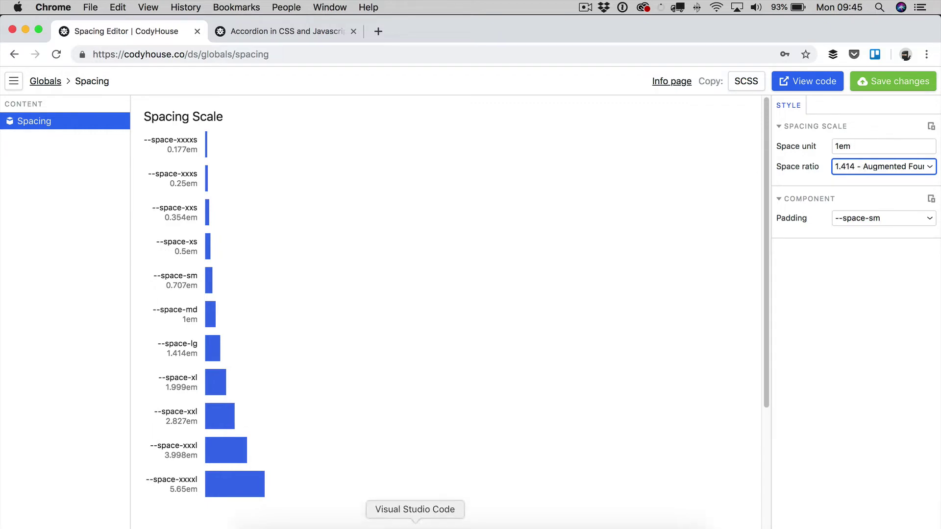
Switch to Visual Studio Code to review the space variables in _spacing.scss and return to Chrome.
{"action": "left_click", "coordinate": [415, 521]}
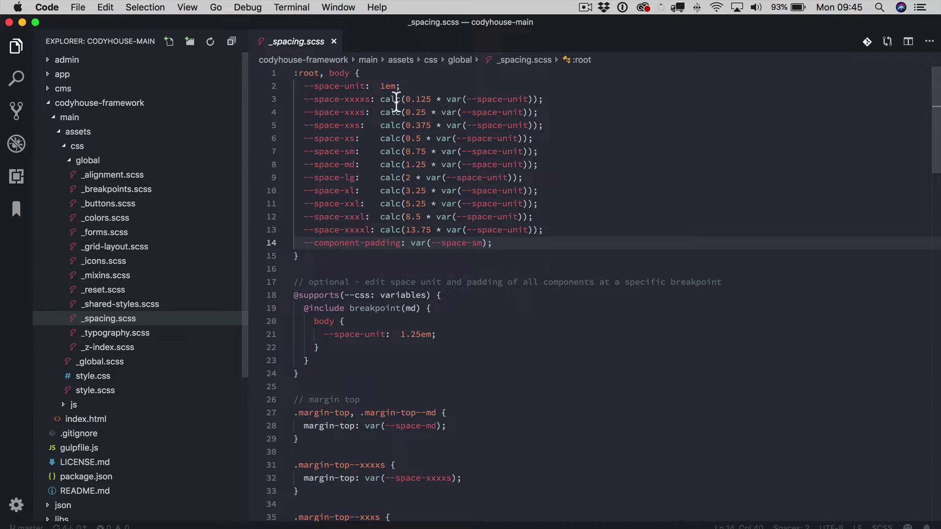
{"action": "left_click", "coordinate": [546, 100]}
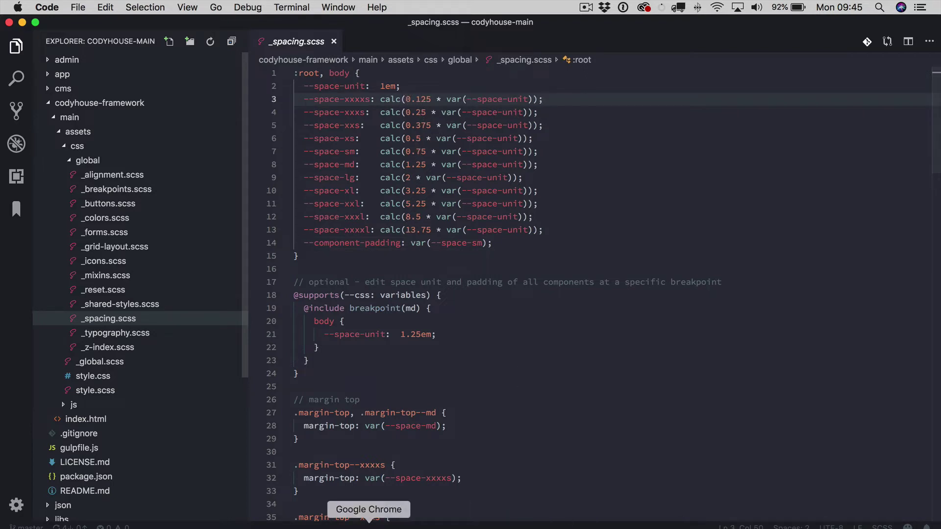
{"action": "left_click", "coordinate": [372, 524]}
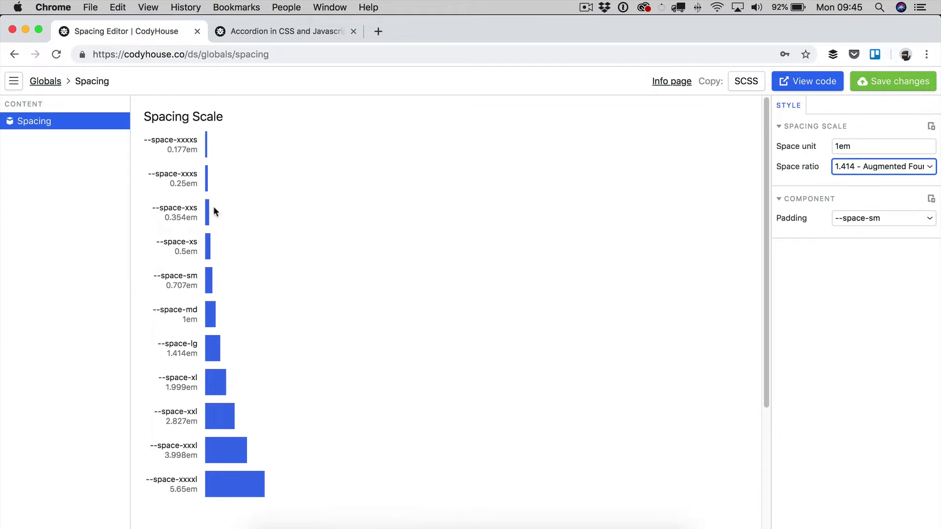
Set the space unit of the spacing scale to 1.25em.
{"action": "left_click", "coordinate": [845, 147]}
{"action": "type", "text": ".25"}
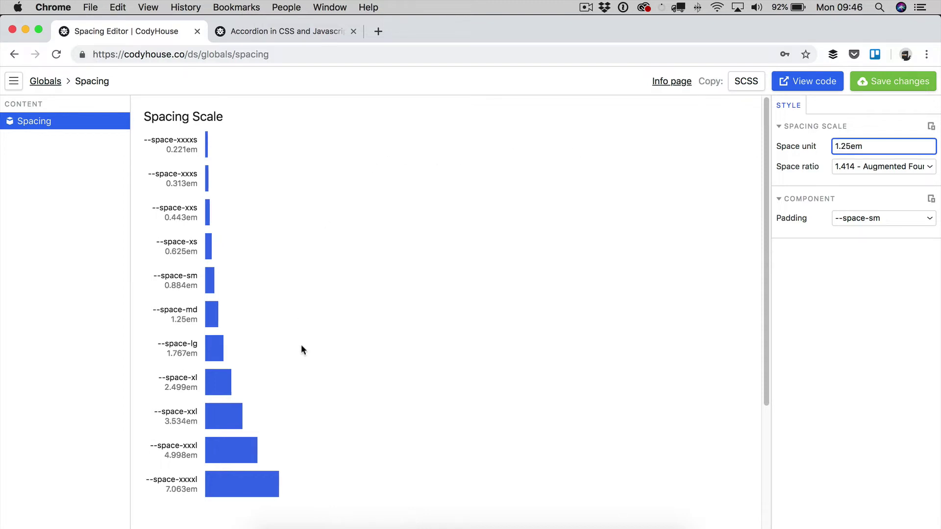
Set the space ratio back to Fibonacci Sequence and the space unit to 1em, and check the component padding preview.
{"action": "left_click", "coordinate": [864, 166]}
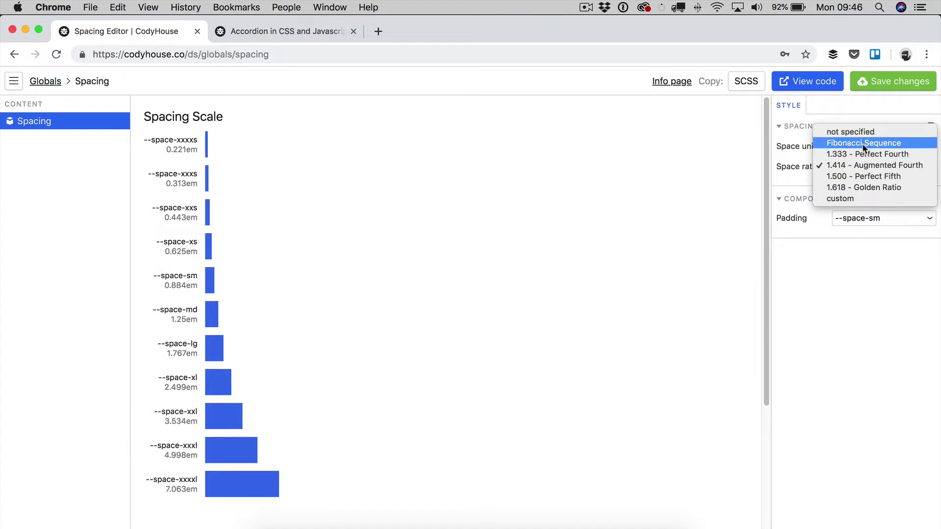
{"action": "left_click", "coordinate": [863, 143]}
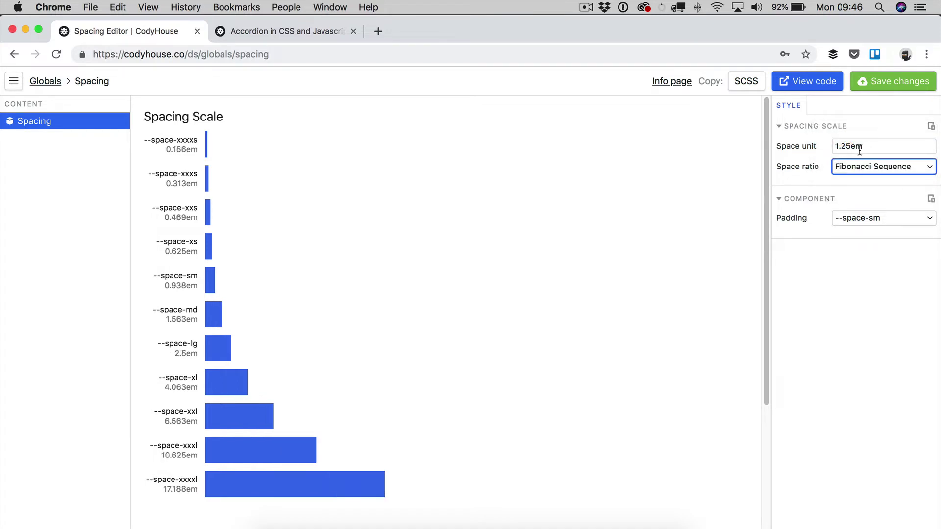
{"action": "left_click", "coordinate": [851, 147]}
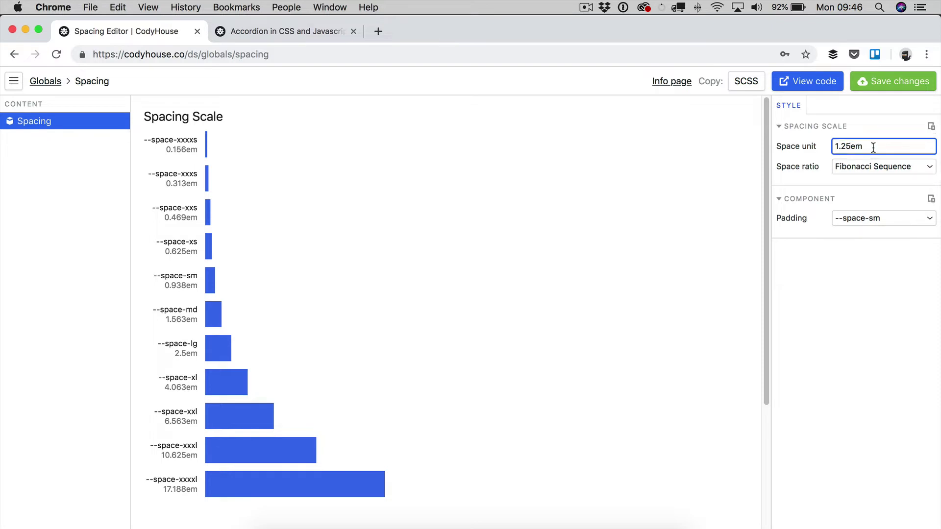
{"action": "key", "text": "BackSpace"}
{"action": "key", "text": "BackSpace"}
{"action": "key", "text": "BackSpace"}
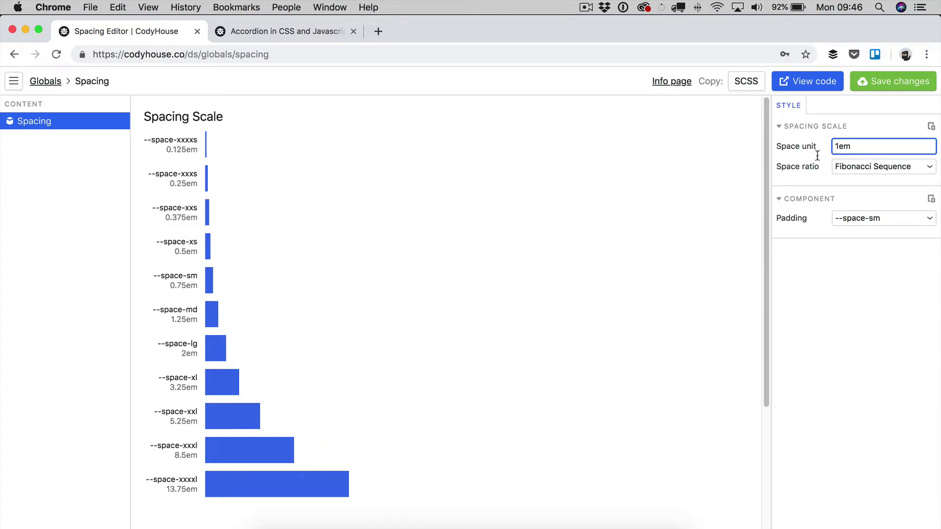
{"action": "scroll", "coordinate": [301, 370], "scroll_direction": "down", "scroll_amount": 4}
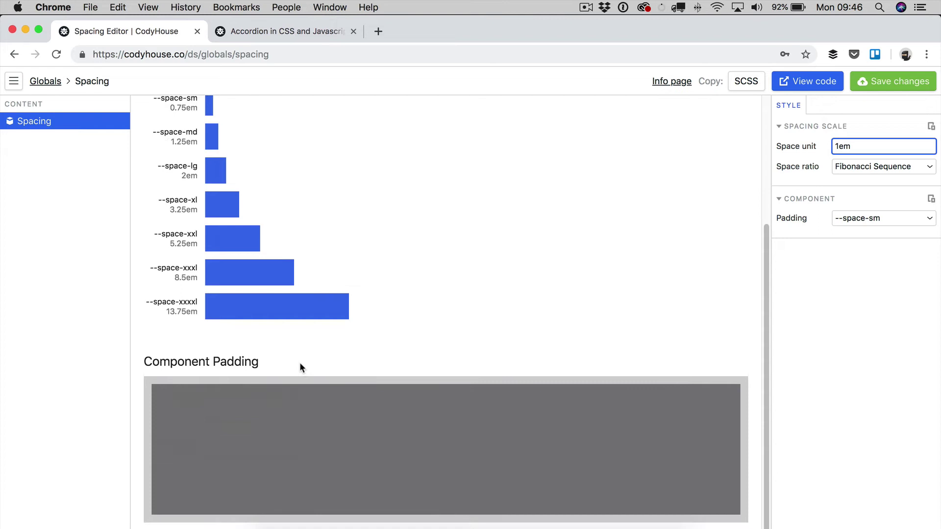
{"action": "scroll", "coordinate": [318, 334], "scroll_direction": "up", "scroll_amount": 4}
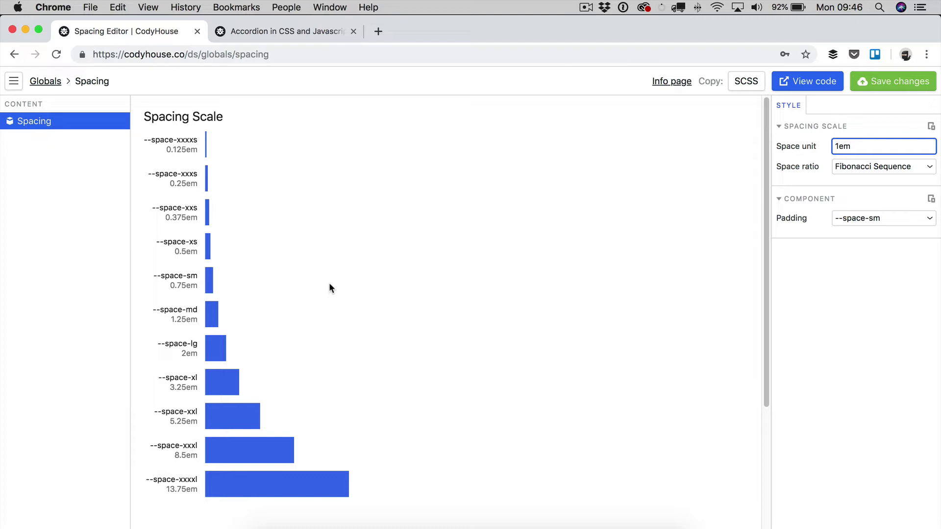
Go to the Accordion component page and examine how its SCSS code uses the spacing variables.
{"action": "left_click", "coordinate": [288, 38]}
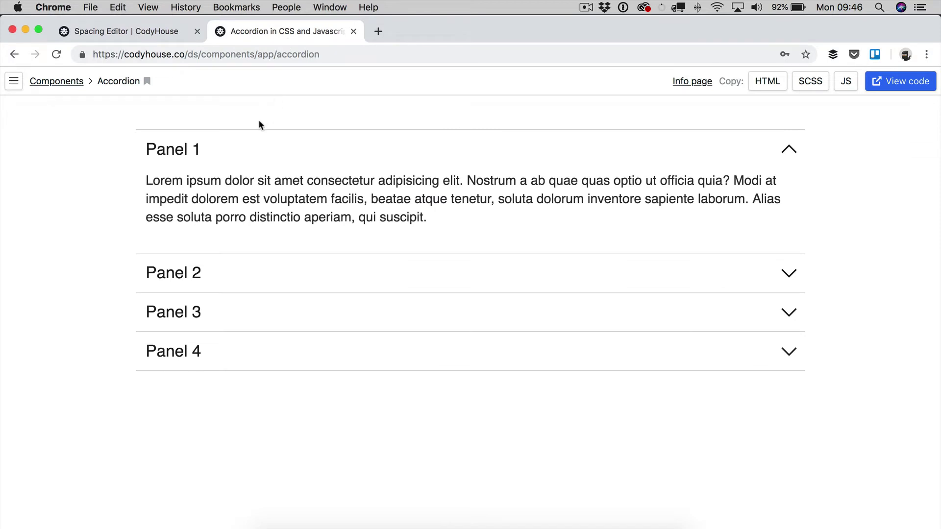
{"action": "left_click", "coordinate": [868, 85]}
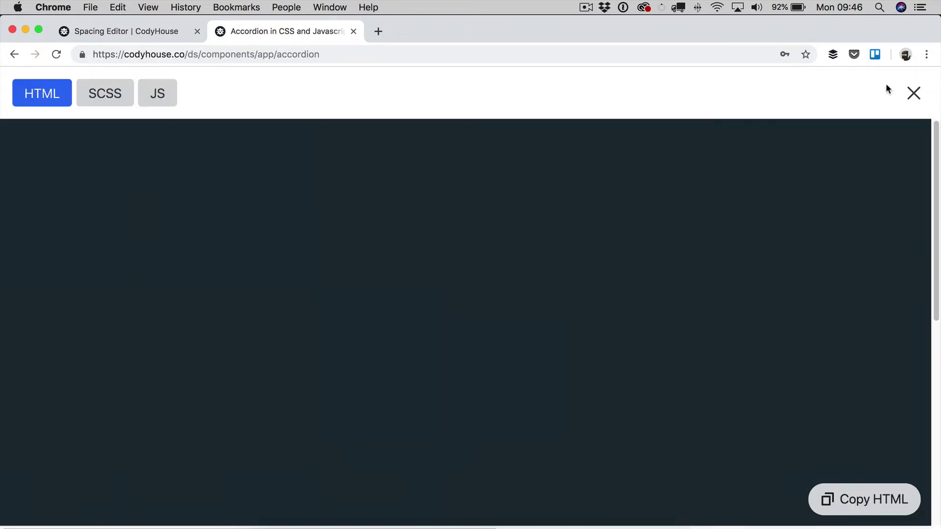
{"action": "left_click", "coordinate": [111, 93]}
{"action": "scroll", "coordinate": [153, 265], "scroll_direction": "down", "scroll_amount": 5}
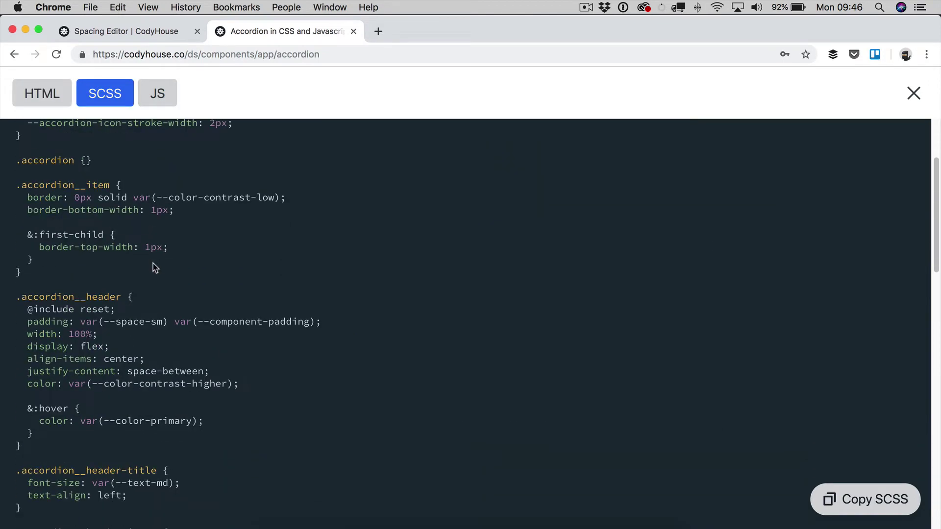
{"action": "scroll", "coordinate": [153, 263], "scroll_direction": "down", "scroll_amount": 1}
{"action": "scroll", "coordinate": [153, 264], "scroll_direction": "down", "scroll_amount": 1}
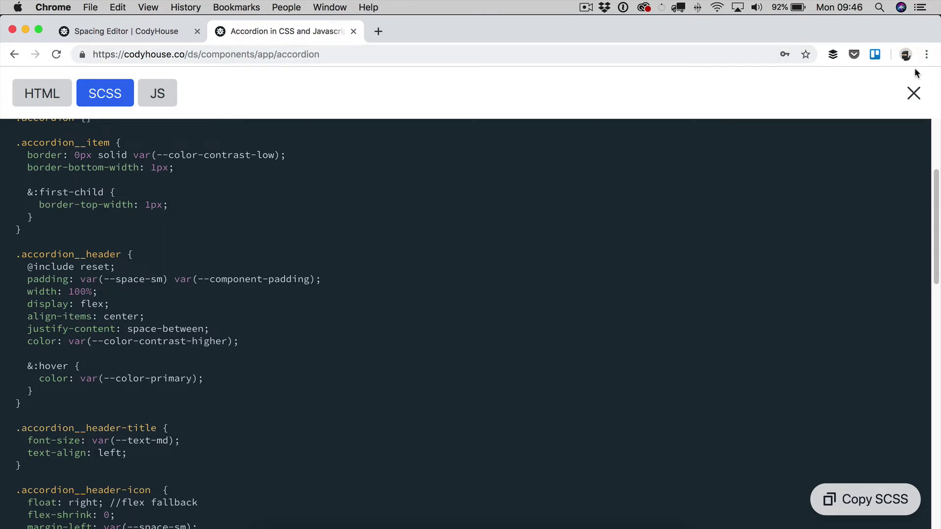
{"action": "left_click", "coordinate": [913, 93]}
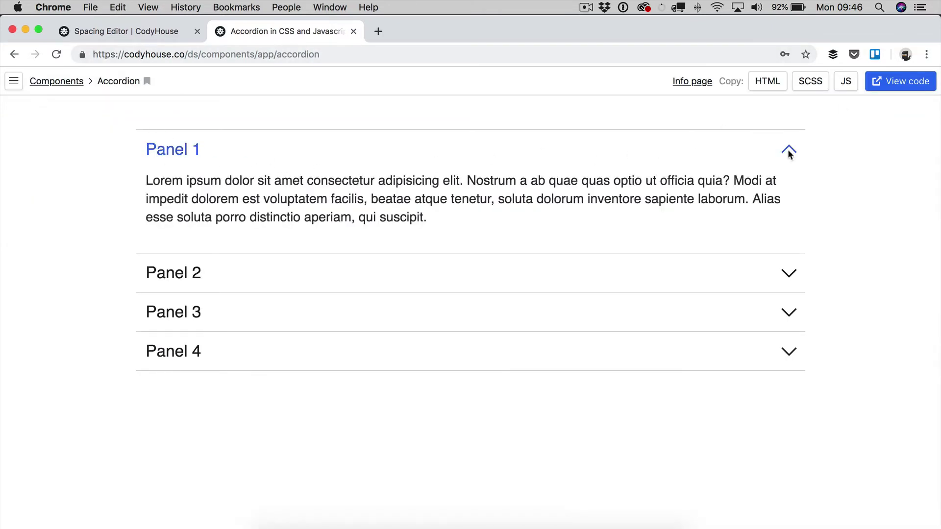
Collapse and re-expand Panel 1 of the accordion and reread the .accordion__header padding declaration in its SCSS.
{"action": "left_click", "coordinate": [230, 149]}
{"action": "left_click", "coordinate": [236, 149]}
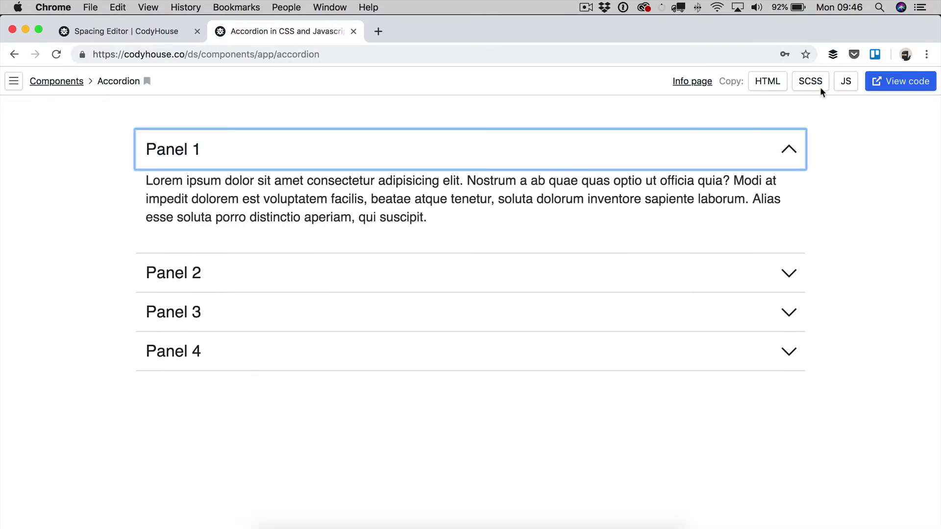
{"action": "left_click", "coordinate": [893, 83]}
{"action": "left_click", "coordinate": [109, 98]}
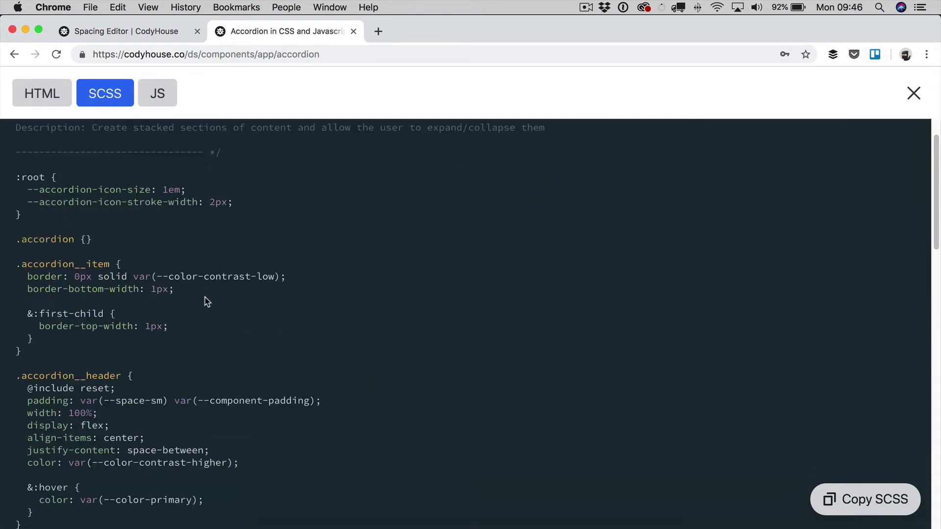
{"action": "scroll", "coordinate": [206, 301], "scroll_direction": "down", "scroll_amount": 5}
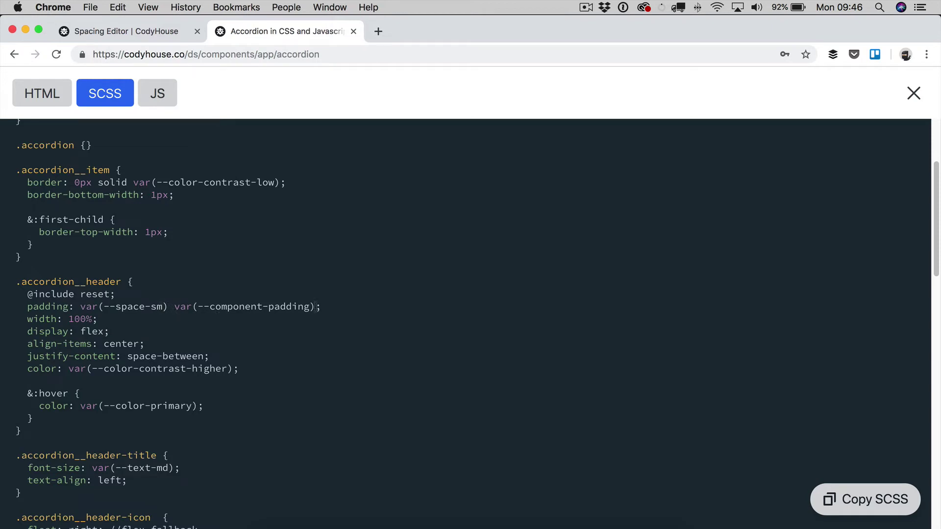
{"action": "left_click", "coordinate": [914, 93]}
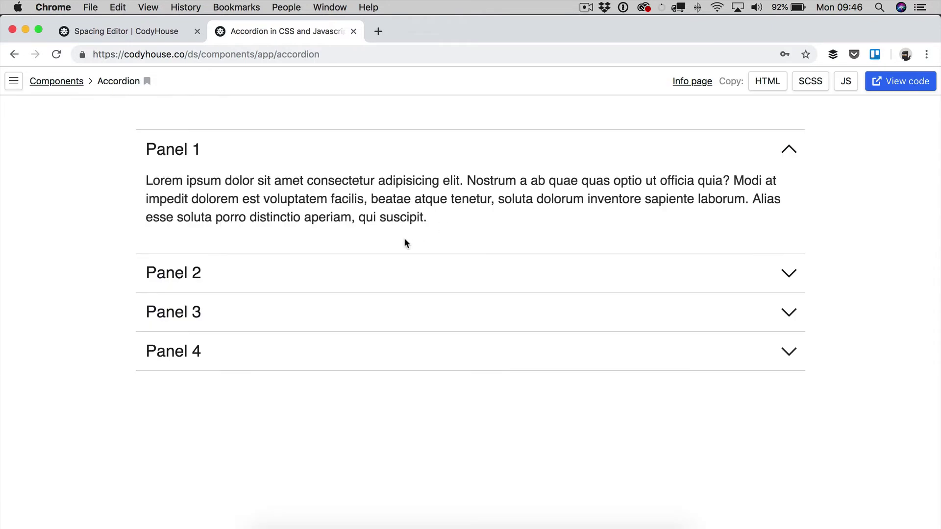
Return to the spacing editor, try --space-md as the component padding, and set it back to --space-sm.
{"action": "left_click", "coordinate": [152, 32]}
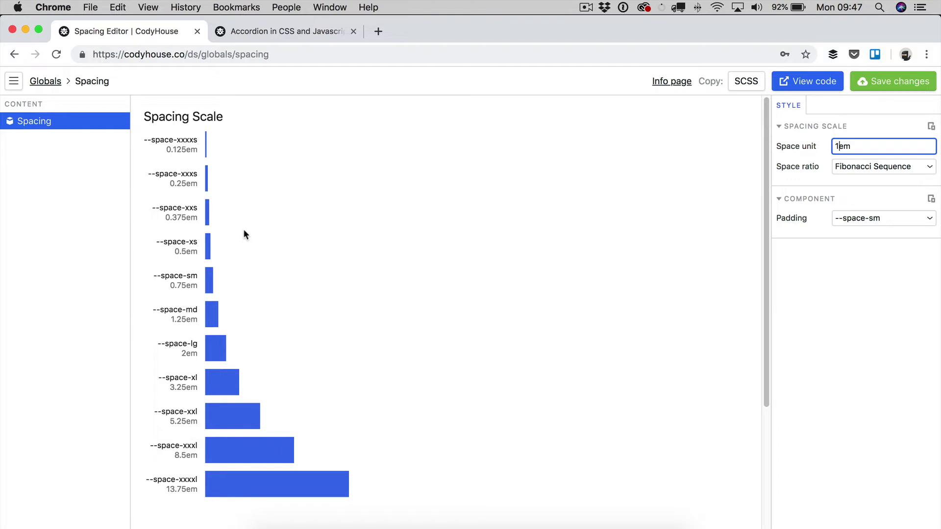
{"action": "scroll", "coordinate": [294, 248], "scroll_direction": "down", "scroll_amount": 4}
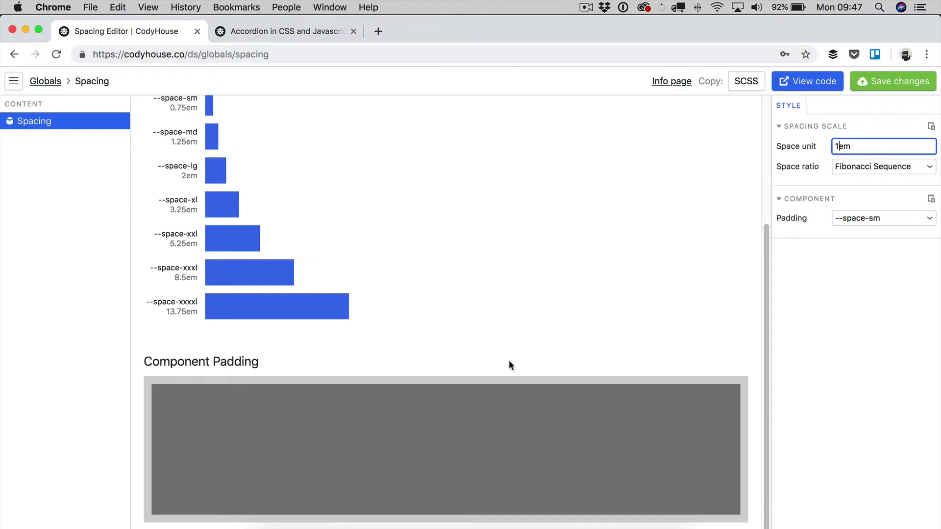
{"action": "left_click", "coordinate": [883, 218]}
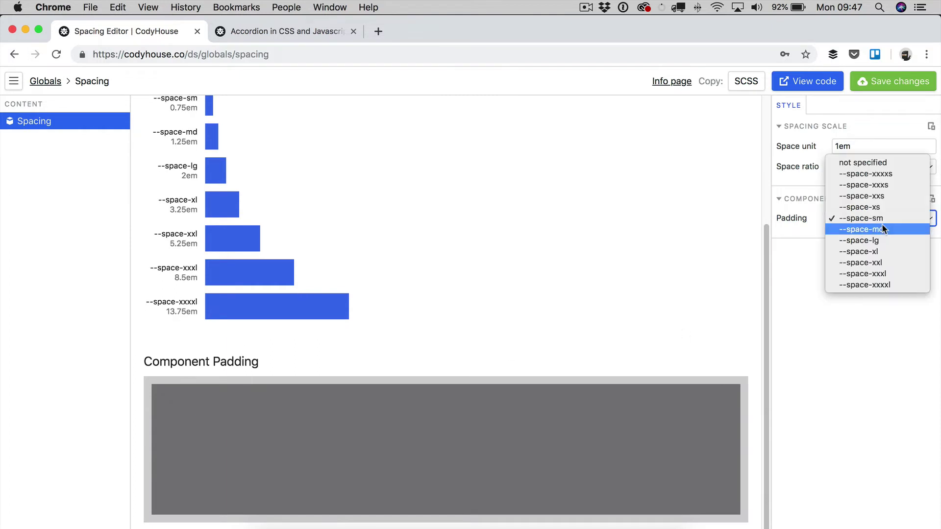
{"action": "left_click", "coordinate": [881, 225]}
{"action": "left_click", "coordinate": [880, 218]}
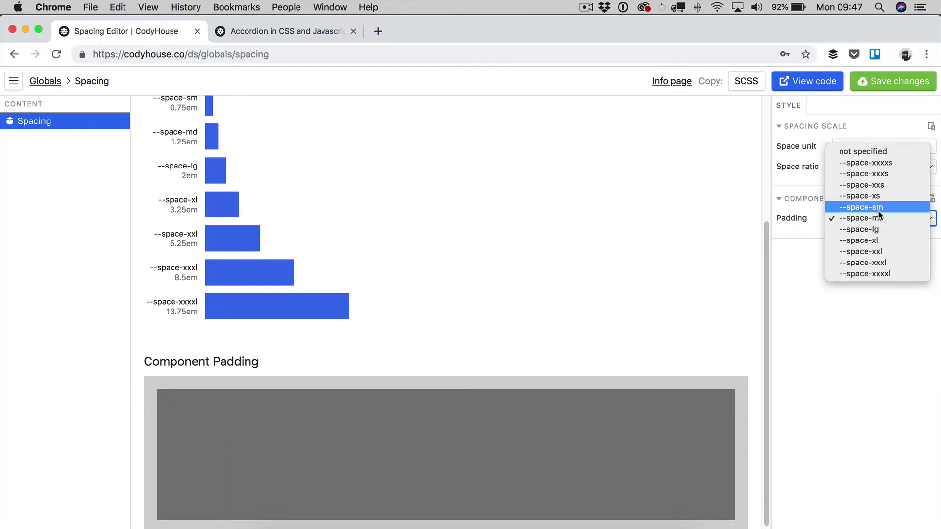
{"action": "left_click", "coordinate": [878, 210]}
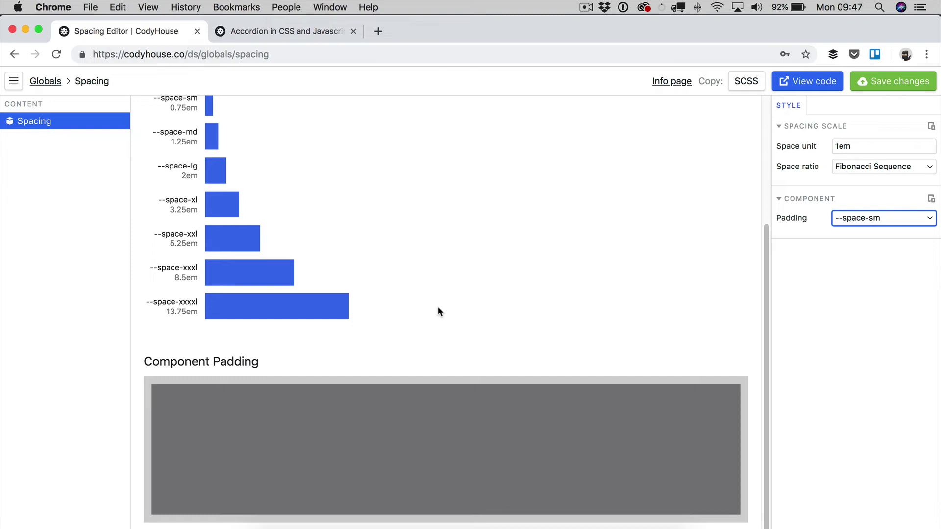
Switch to Visual Studio Code to read the spacing variables in _spacing.scss, and return to the Spacing Scale in the browser.
{"action": "left_click", "coordinate": [413, 526]}
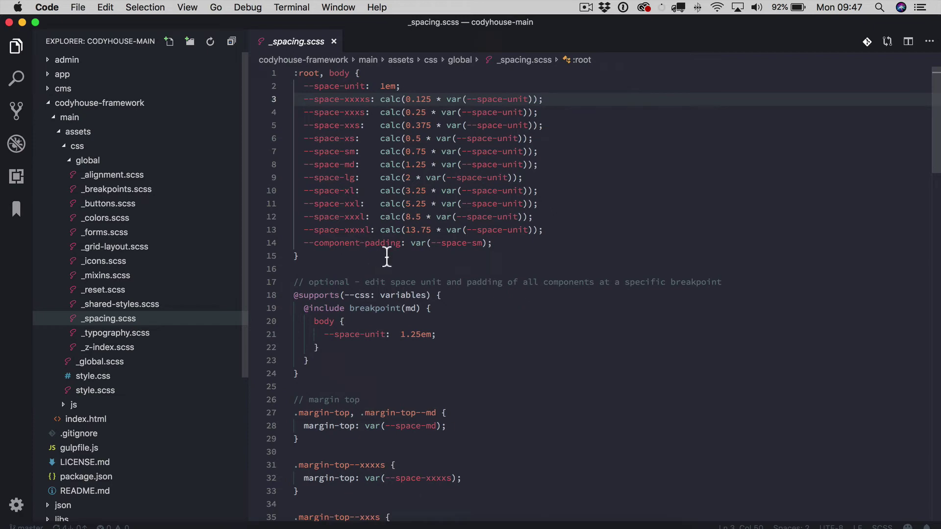
{"action": "key", "text": "super+m"}
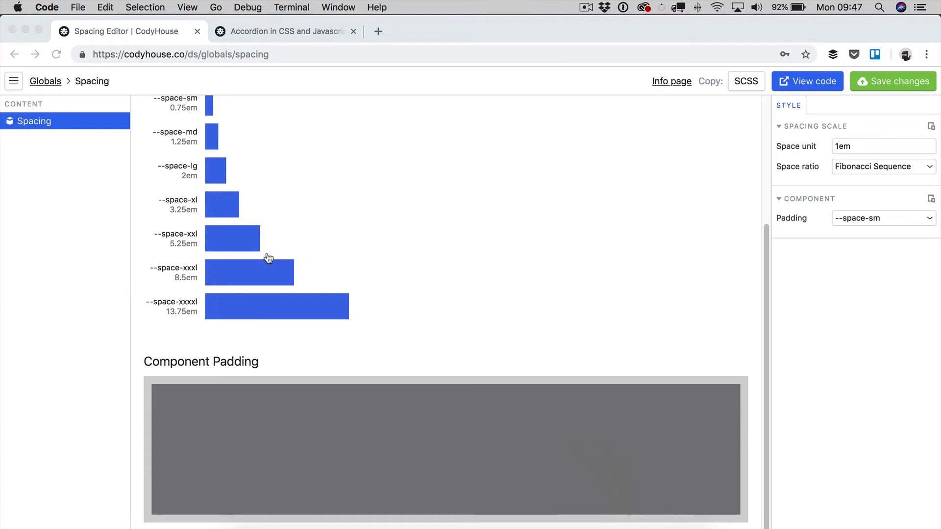
{"action": "scroll", "coordinate": [270, 259], "scroll_direction": "up", "scroll_amount": 5}
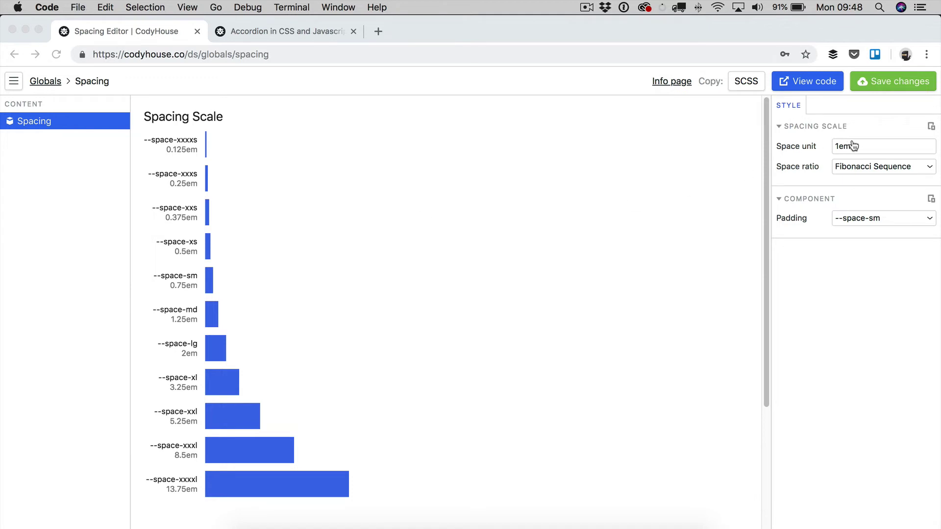
Enable breakpoints for the spacing scale, set the md breakpoint's space unit to 1.25em, and save the changes.
{"action": "left_click", "coordinate": [928, 129]}
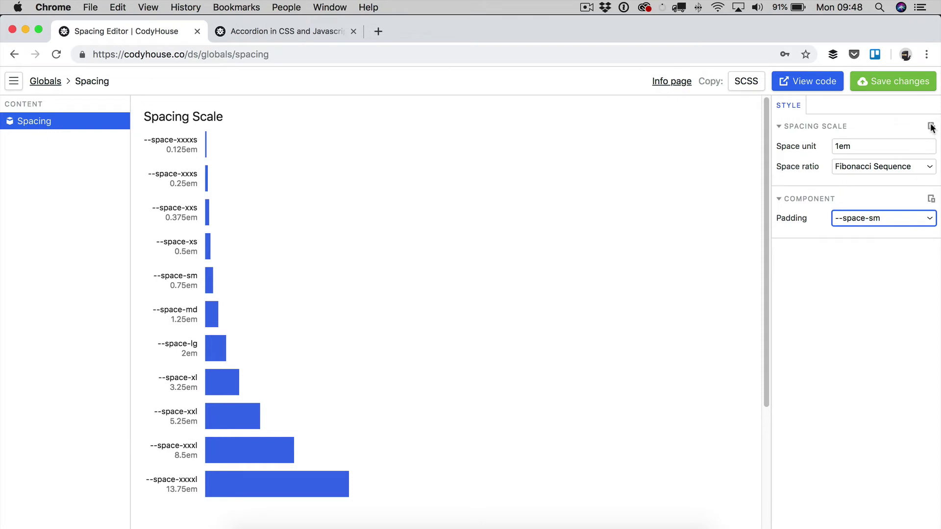
{"action": "left_click", "coordinate": [931, 127]}
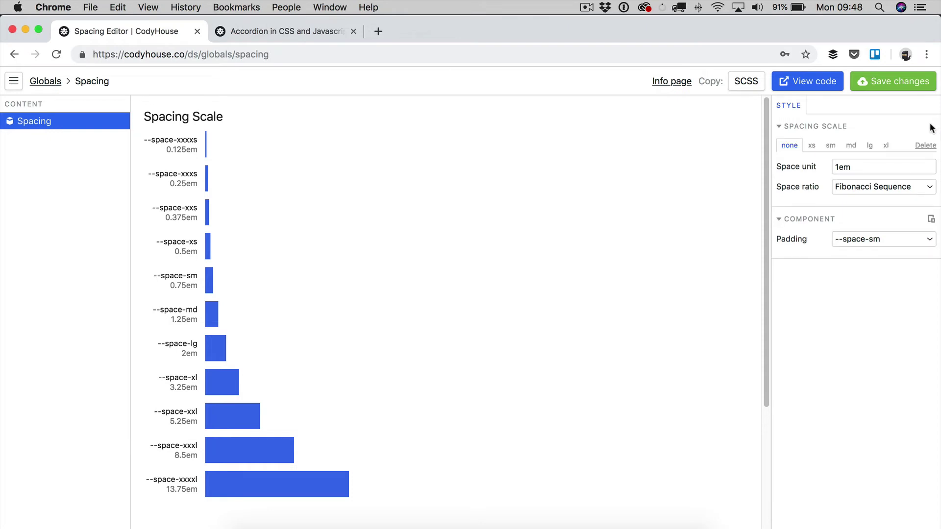
{"action": "left_click", "coordinate": [852, 146]}
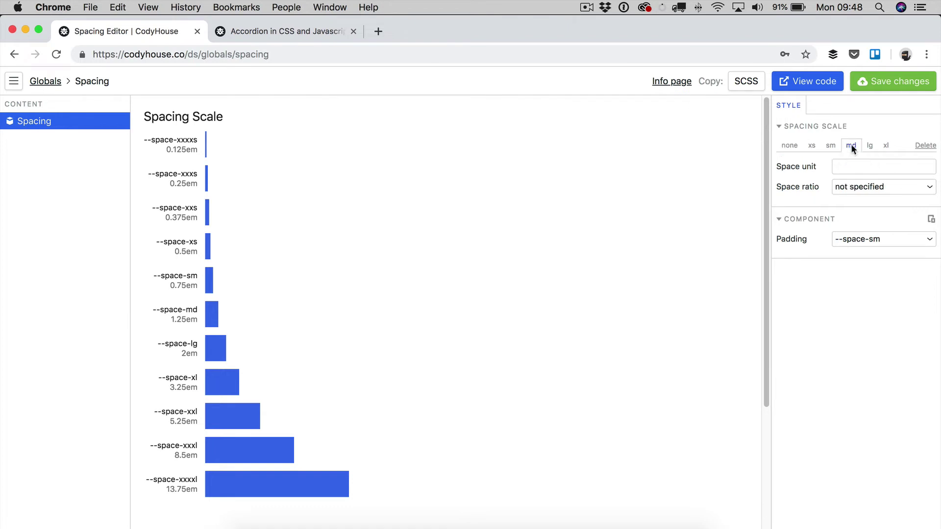
{"action": "left_click", "coordinate": [851, 166]}
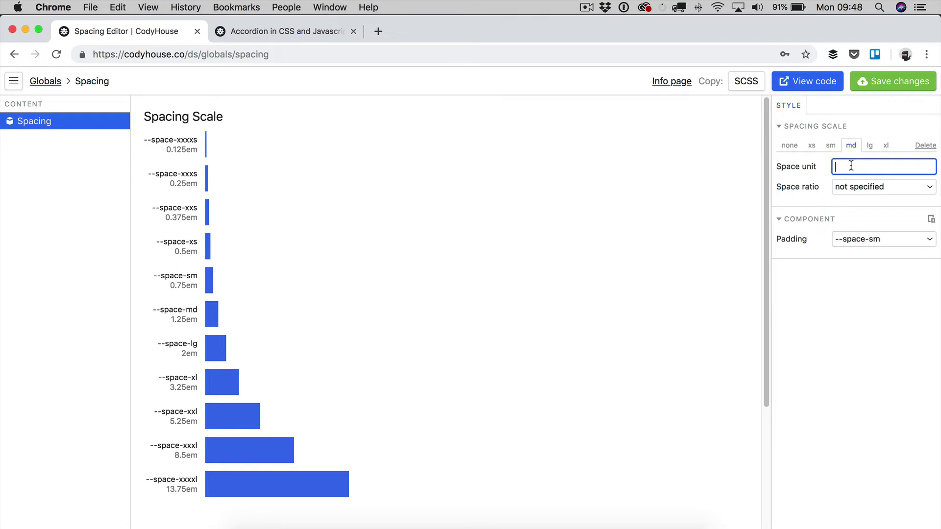
{"action": "type", "text": "1.25em"}
{"action": "left_click", "coordinate": [861, 310]}
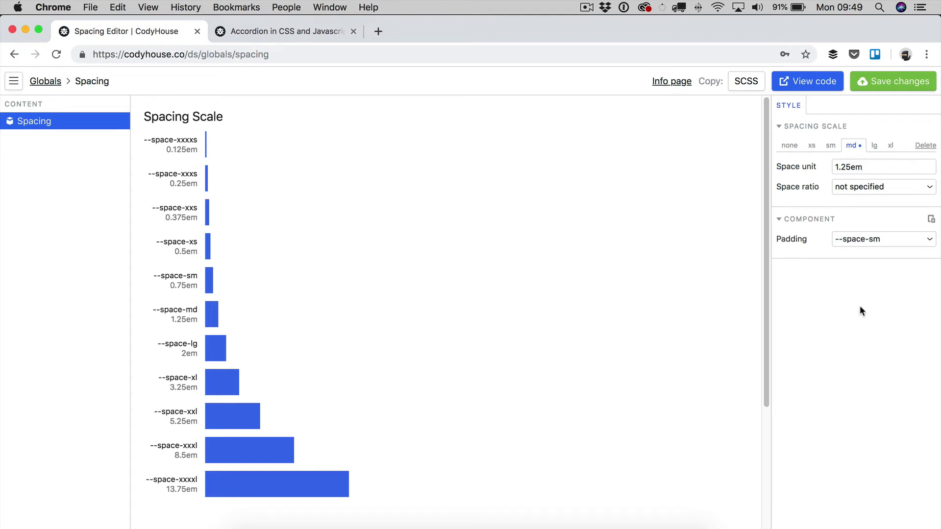
{"action": "left_click", "coordinate": [892, 83]}
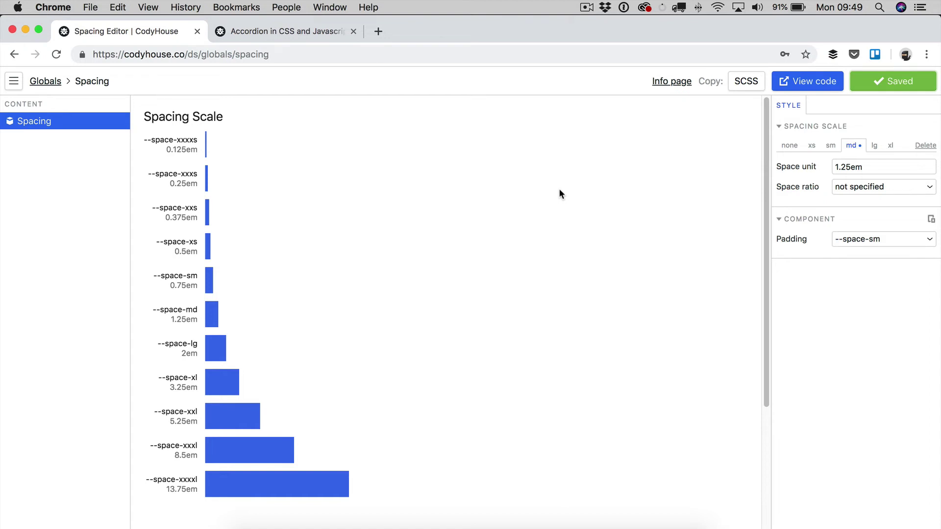
Hide the sidebars to preview the spacing scale at full width, and check the breakpoint code in _spacing.scss in Visual Studio Code.
{"action": "left_click", "coordinate": [15, 81]}
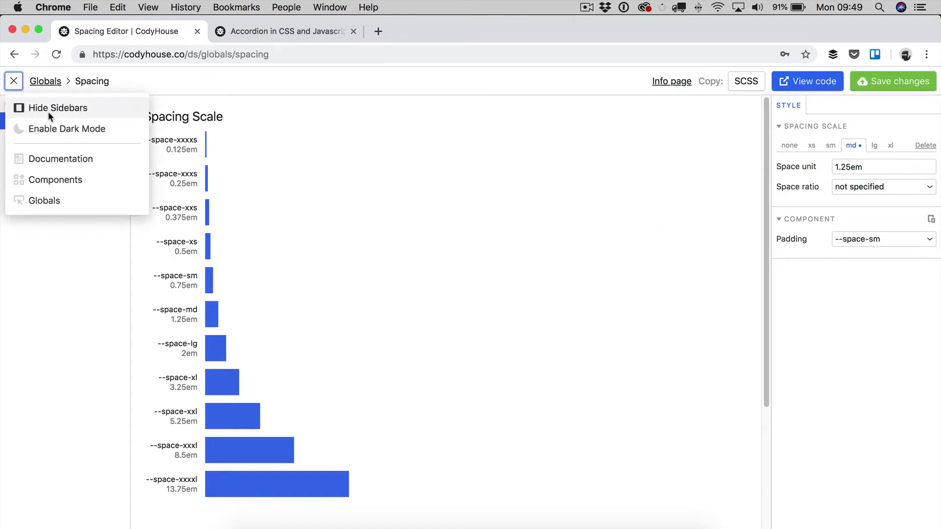
{"action": "left_click", "coordinate": [80, 109]}
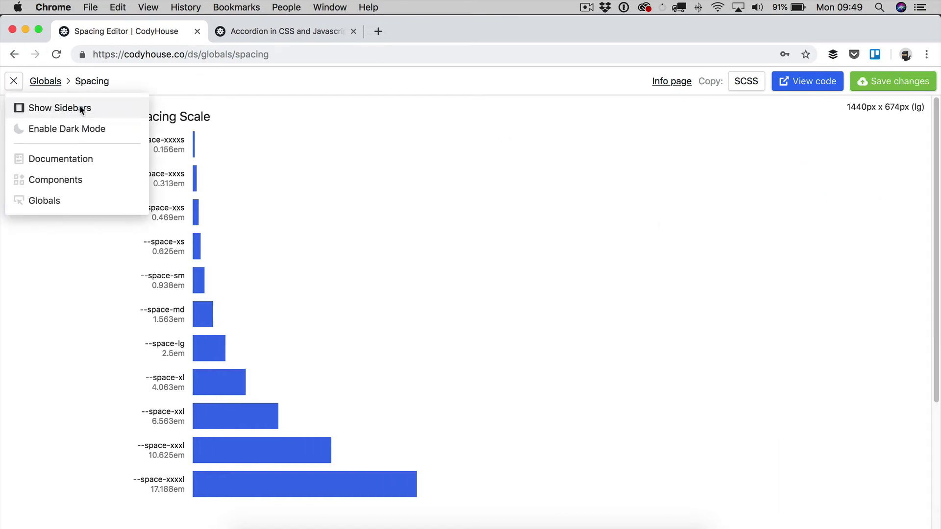
{"action": "mouse_move", "coordinate": [938, 225]}
{"action": "left_mouse_down"}
{"action": "mouse_move", "coordinate": [609, 236]}
{"action": "mouse_move", "coordinate": [700, 240]}
{"action": "mouse_move", "coordinate": [650, 246]}
{"action": "mouse_move", "coordinate": [676, 245]}
{"action": "mouse_move", "coordinate": [635, 243]}
{"action": "mouse_move", "coordinate": [797, 244]}
{"action": "mouse_move", "coordinate": [938, 229]}
{"action": "left_mouse_up"}
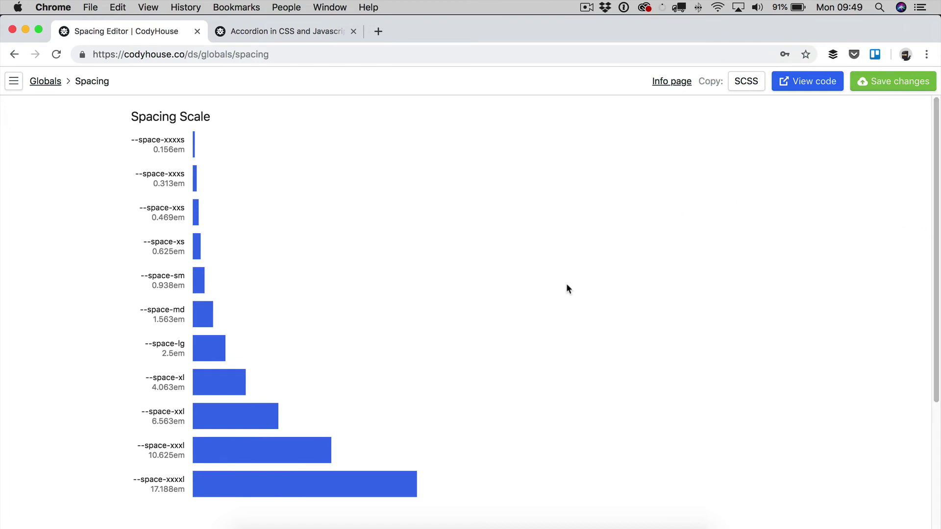
{"action": "left_click", "coordinate": [390, 520]}
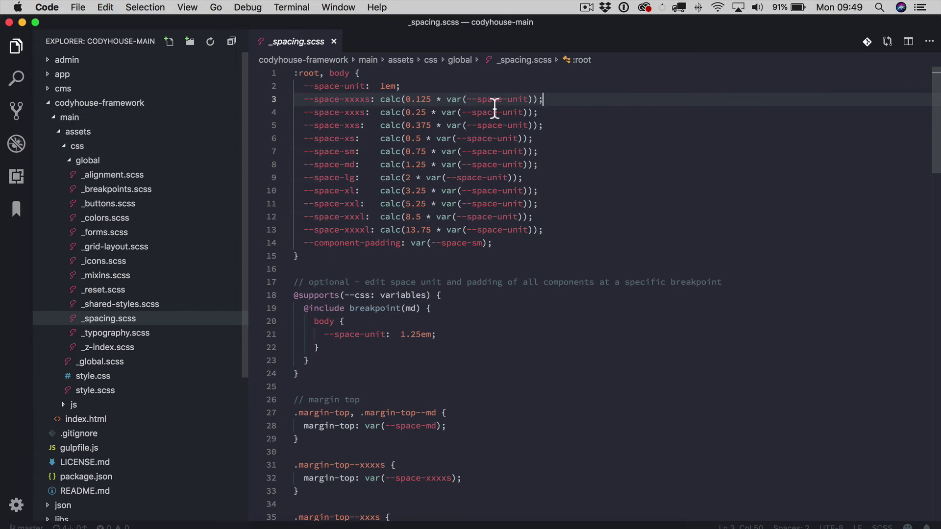
{"action": "left_click", "coordinate": [22, 22]}
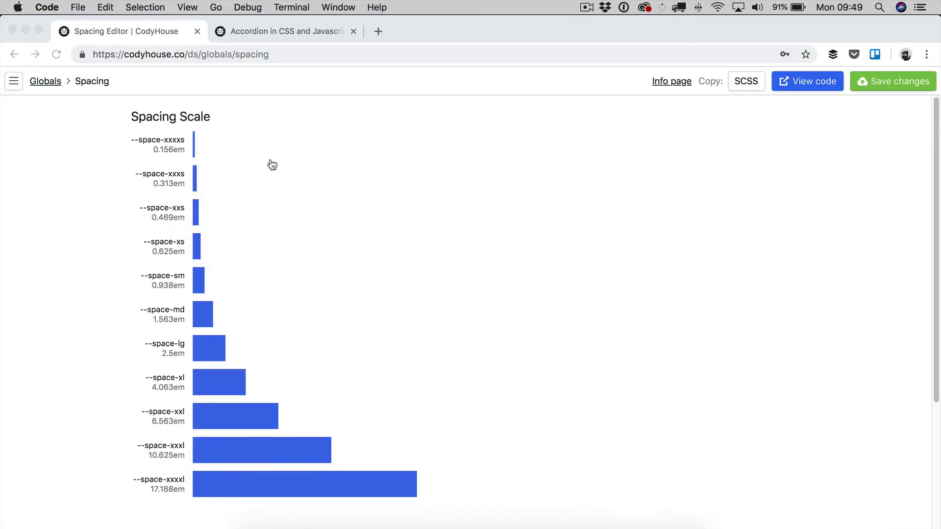
Reload the Accordion page and narrow and widen the browser window to check its responsive spacing.
{"action": "left_click", "coordinate": [275, 33]}
{"action": "left_click", "coordinate": [53, 56]}
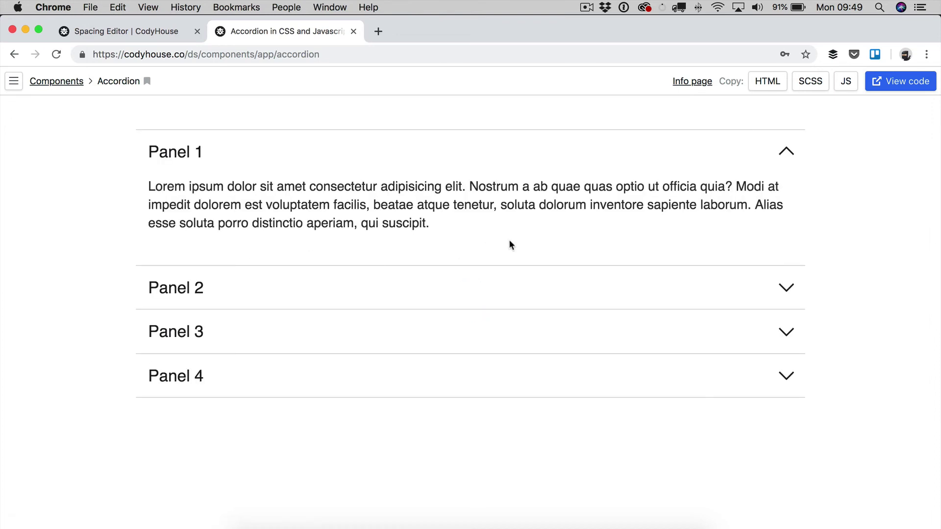
{"action": "left_click_drag", "start_coordinate": [937, 192], "coordinate": [850, 255]}
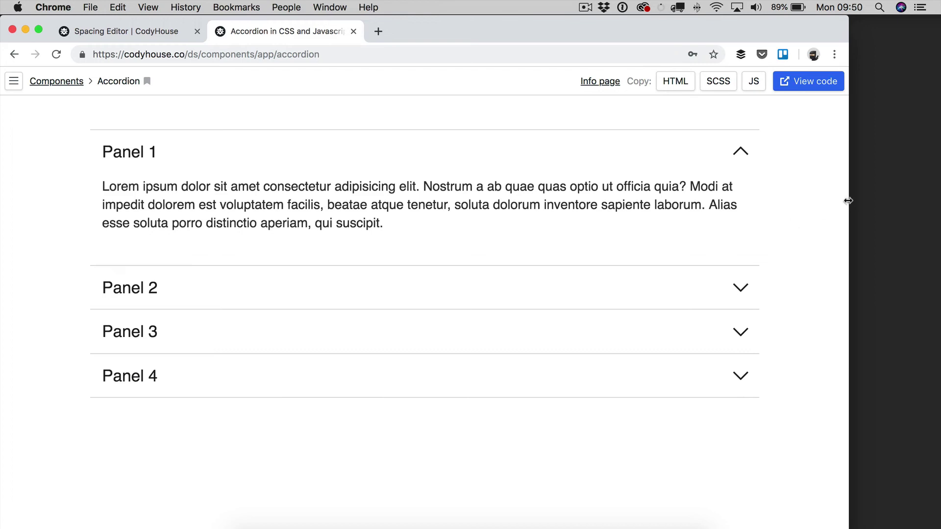
{"action": "left_click_drag", "start_coordinate": [848, 200], "coordinate": [938, 230]}
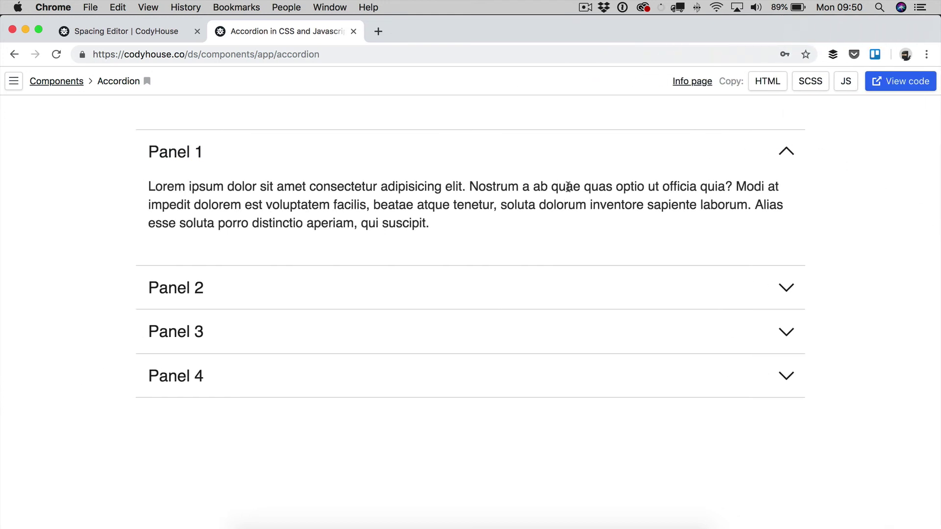
Show the spacing editor's sidebars again and recheck the Accordion component at the full browser width.
{"action": "left_click", "coordinate": [116, 30]}
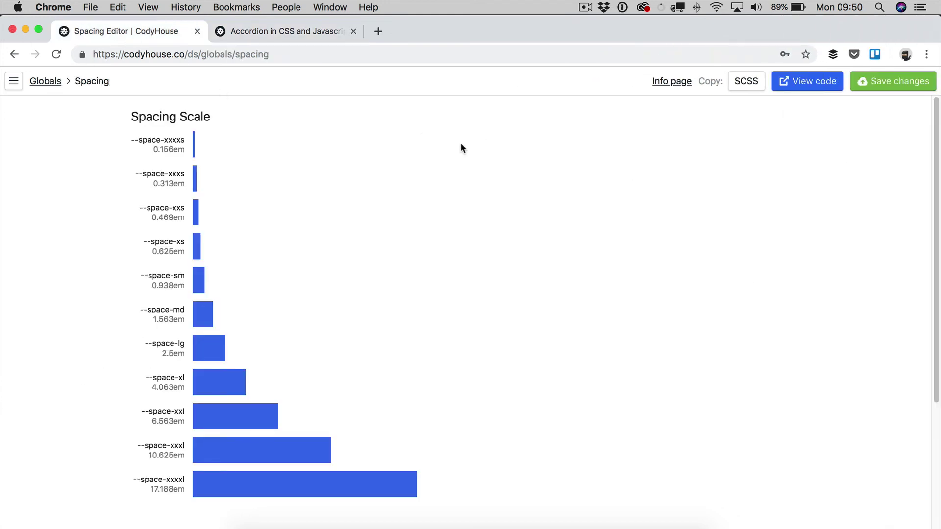
{"action": "left_click", "coordinate": [14, 82]}
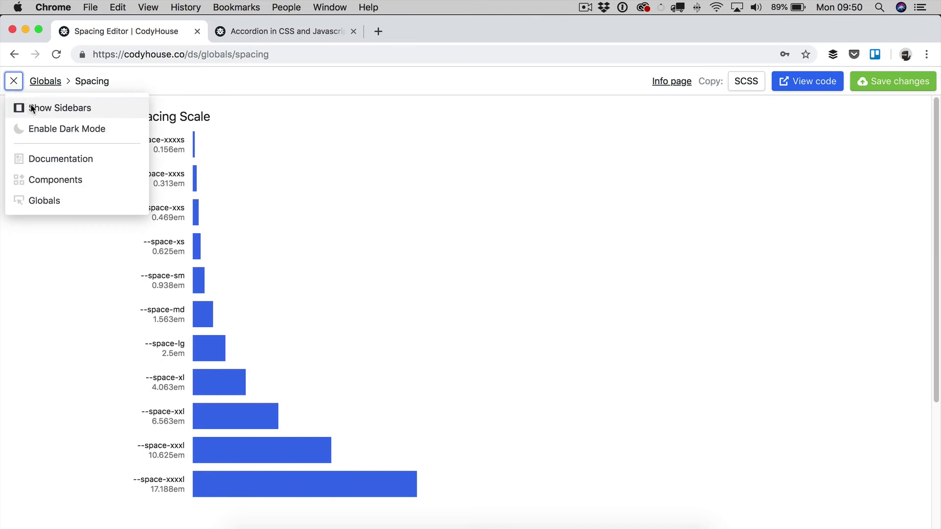
{"action": "left_click", "coordinate": [53, 107]}
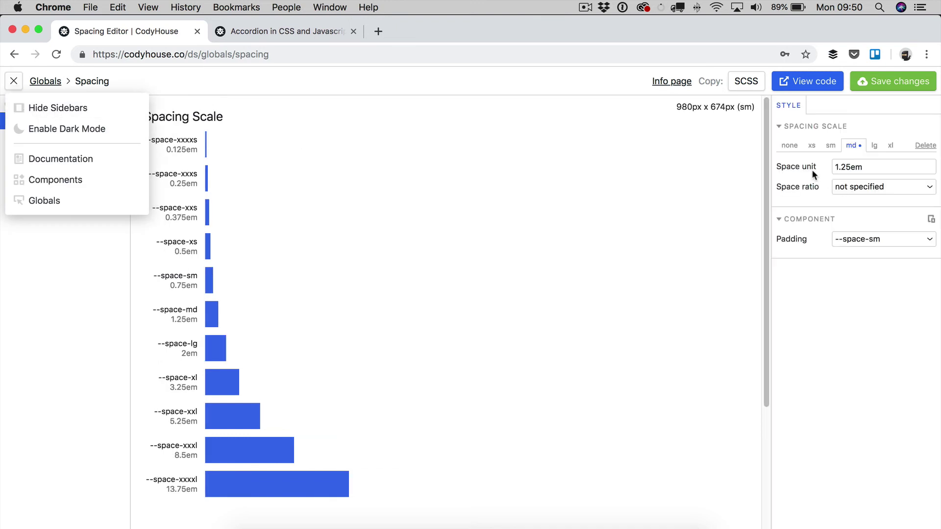
{"action": "left_click", "coordinate": [643, 228]}
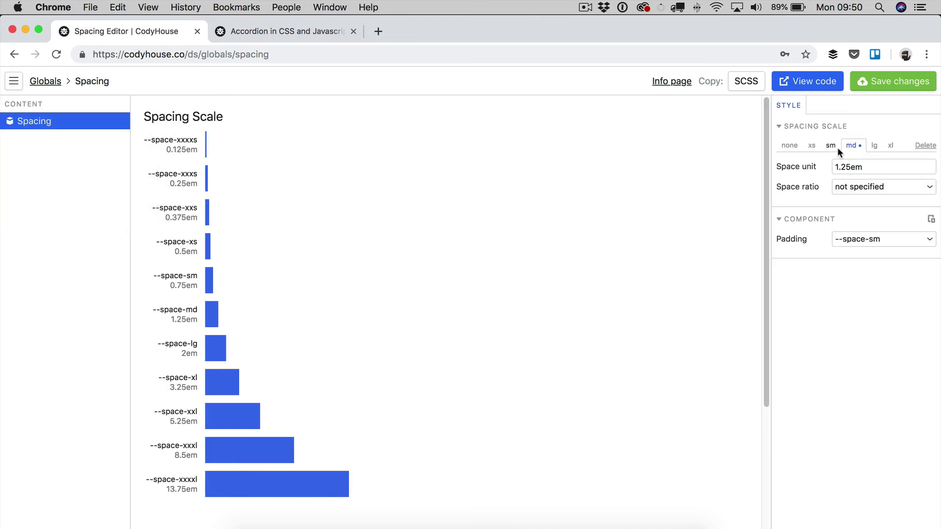
{"action": "left_click", "coordinate": [343, 37]}
{"action": "left_click_drag", "start_coordinate": [938, 128], "coordinate": [936, 153]}
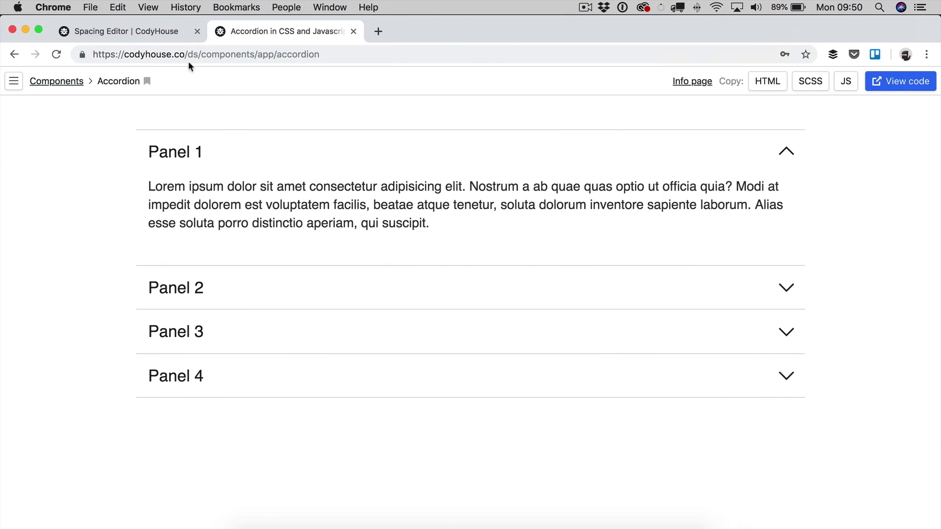
Open the Globals page in a new browser tab and examine the Type Scale's md breakpoint settings in the Typography editor.
{"action": "left_click", "coordinate": [137, 34]}
{"action": "right_click", "coordinate": [44, 80]}
{"action": "left_click", "coordinate": [69, 88]}
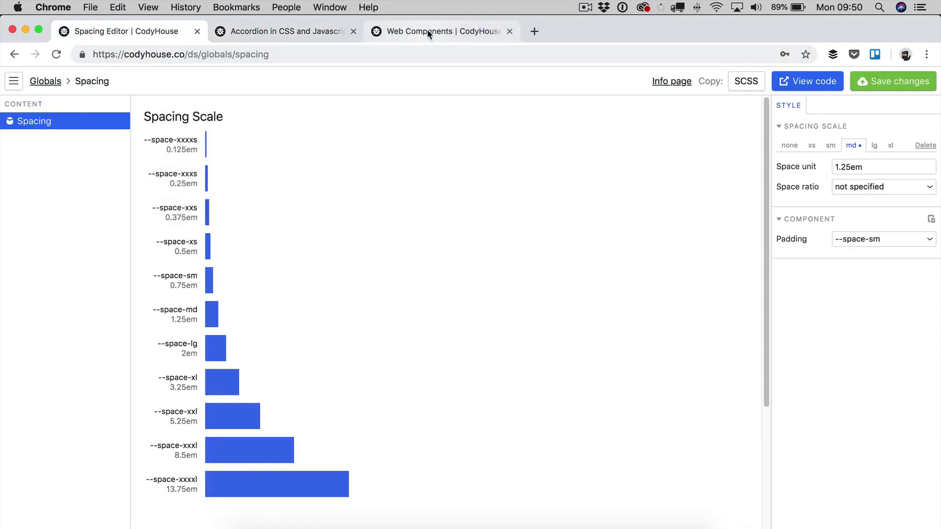
{"action": "left_click", "coordinate": [428, 31]}
{"action": "scroll", "coordinate": [477, 346], "scroll_direction": "down", "scroll_amount": 1}
{"action": "left_click", "coordinate": [443, 272]}
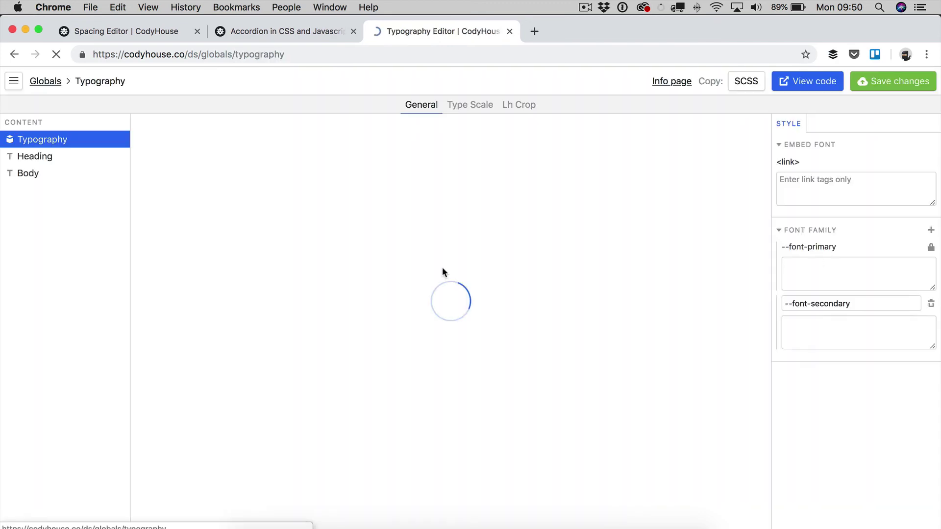
{"action": "left_click", "coordinate": [476, 107]}
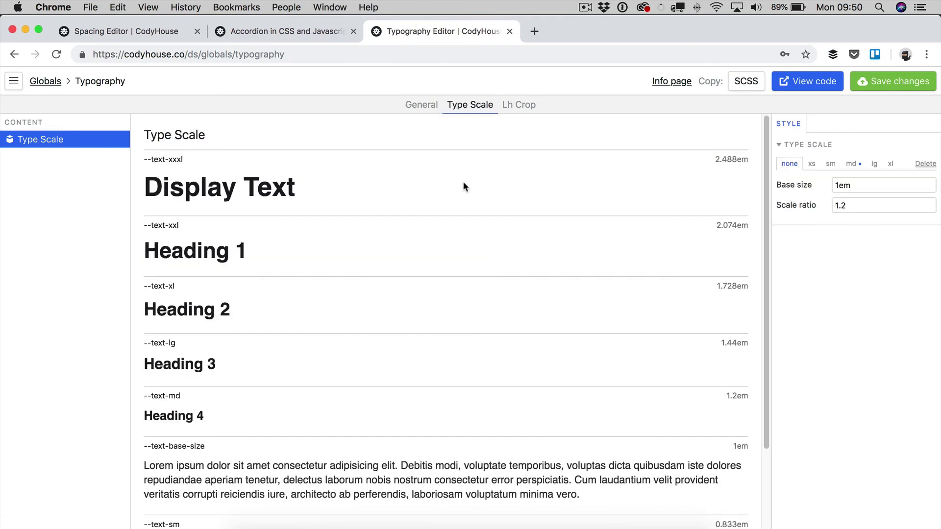
{"action": "left_click", "coordinate": [848, 163]}
Review the Accordion component alongside the md breakpoint's space unit in the spacing editor.
{"action": "left_click", "coordinate": [261, 32]}
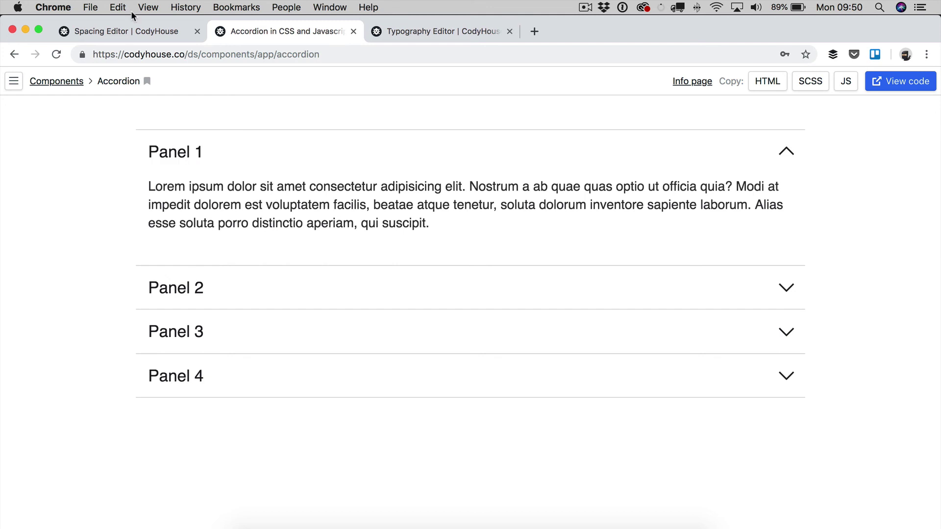
{"action": "left_click", "coordinate": [133, 29]}
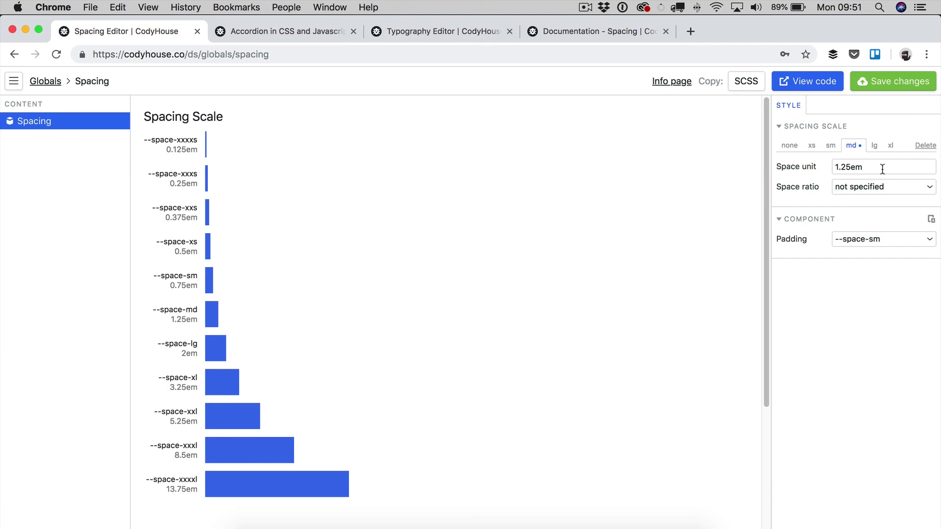
{"action": "left_click", "coordinate": [304, 31]}
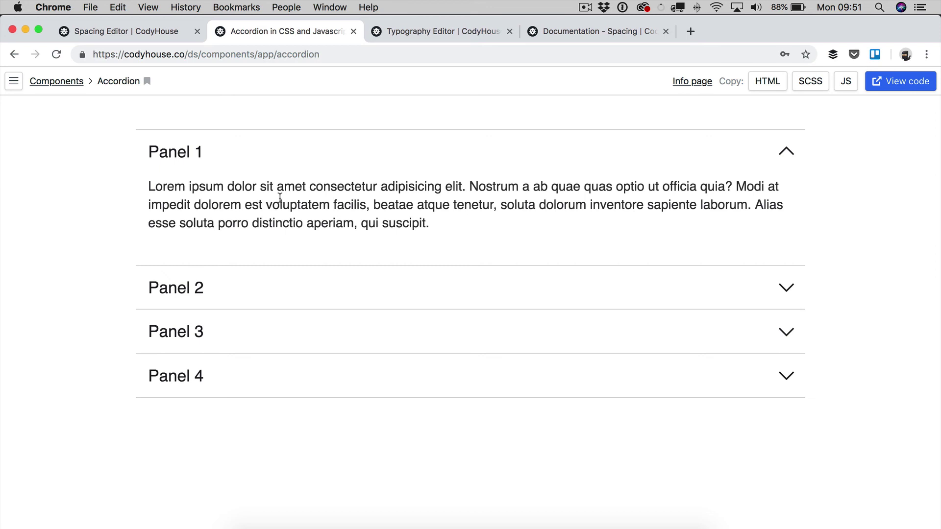
{"action": "left_click", "coordinate": [119, 32]}
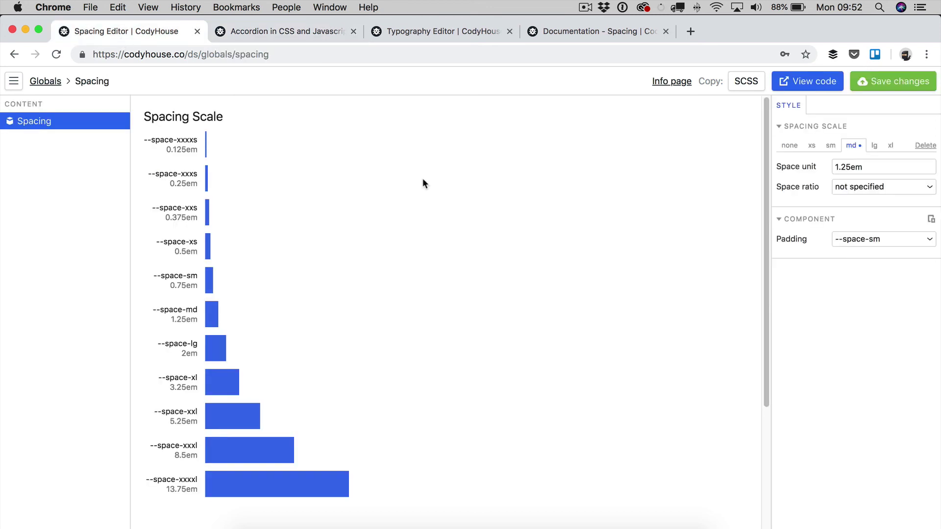